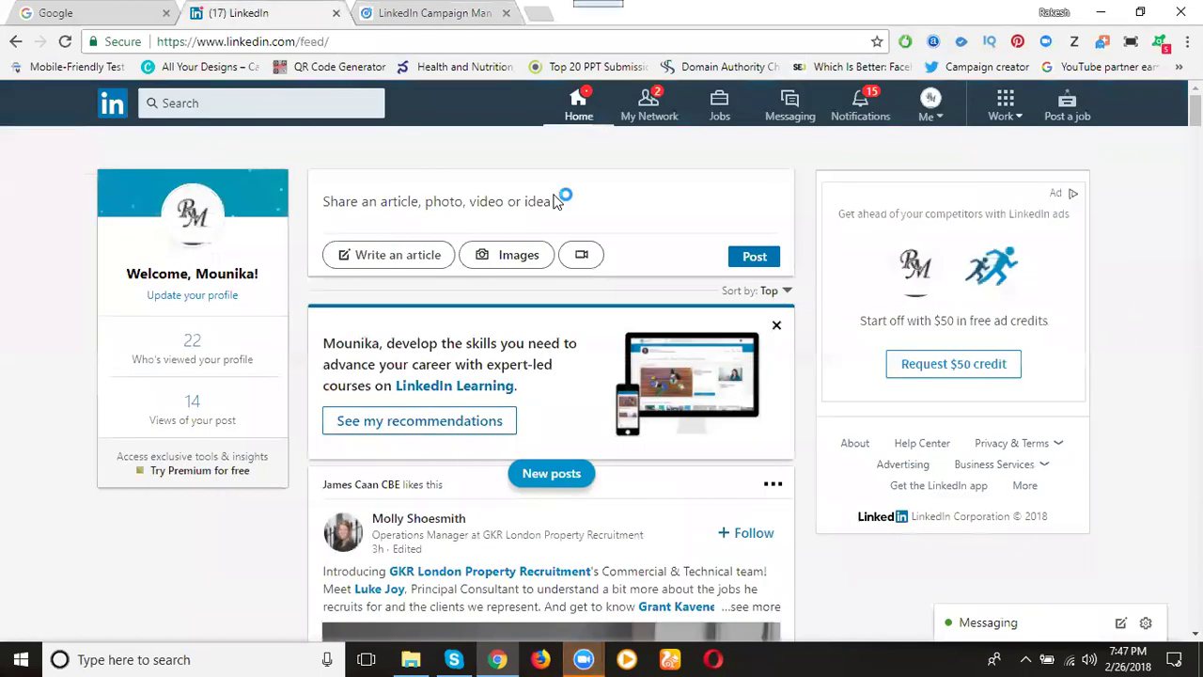
Open the Digital Marketing Trainings And Jobs company page in a new tab and copy its base URL, without the admin part.
{"action": "left_click", "coordinate": [257, 15]}
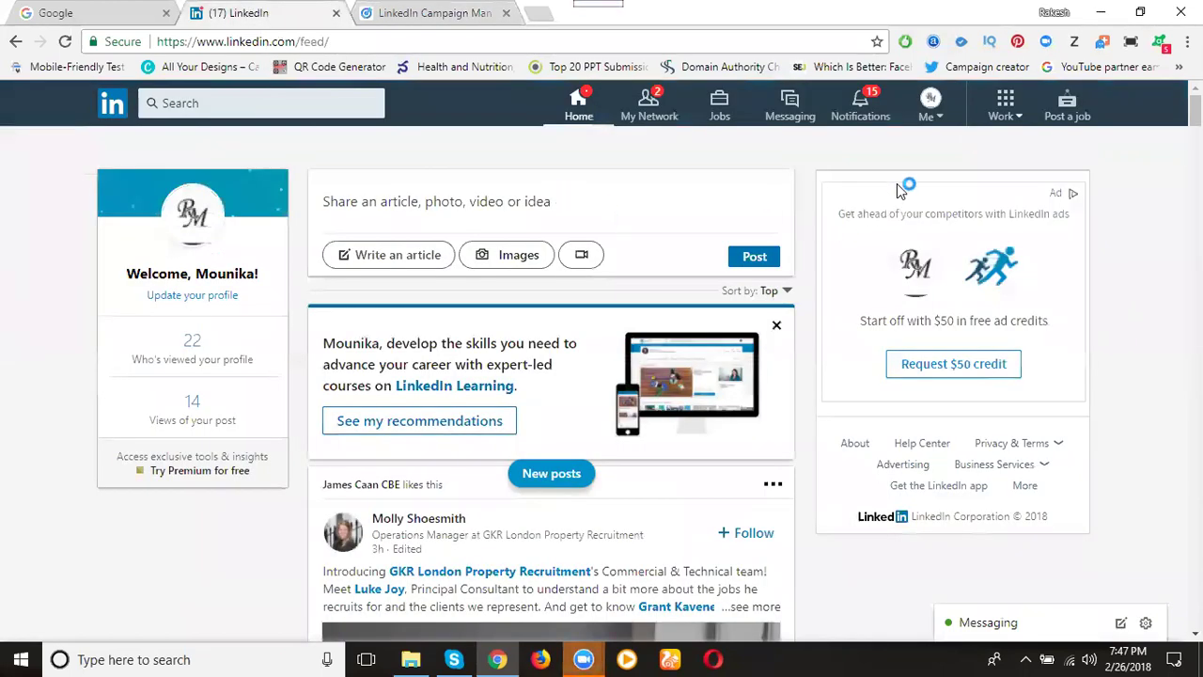
{"action": "left_click", "coordinate": [931, 119]}
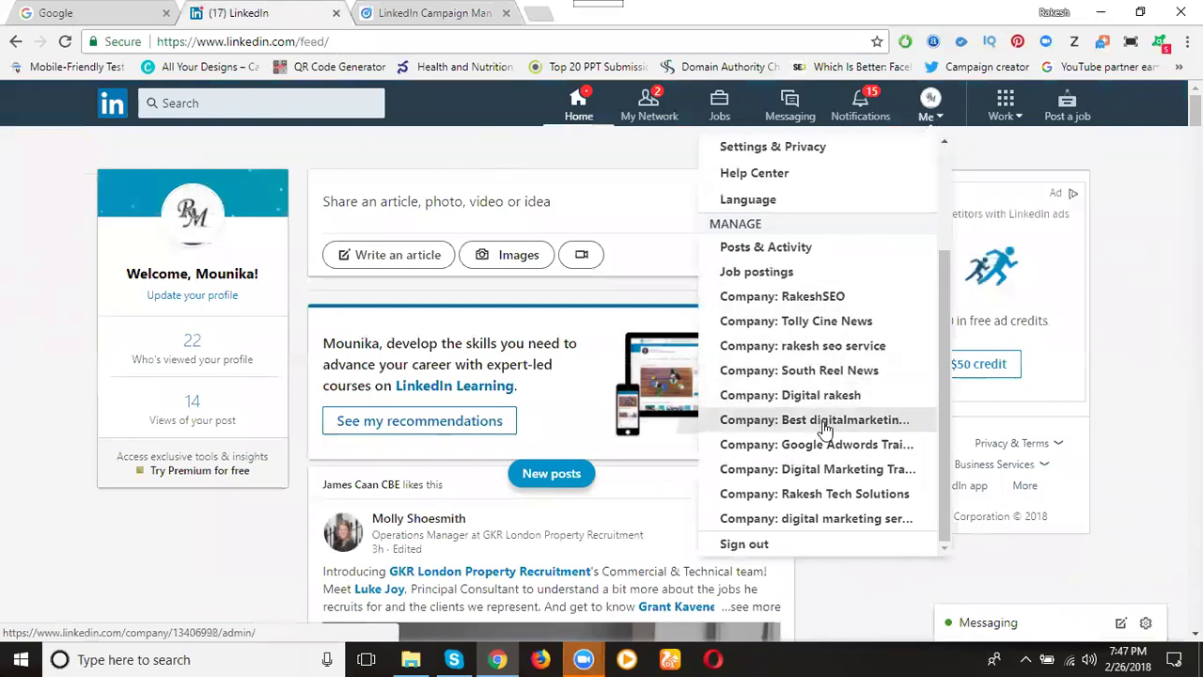
{"action": "right_click", "coordinate": [823, 477]}
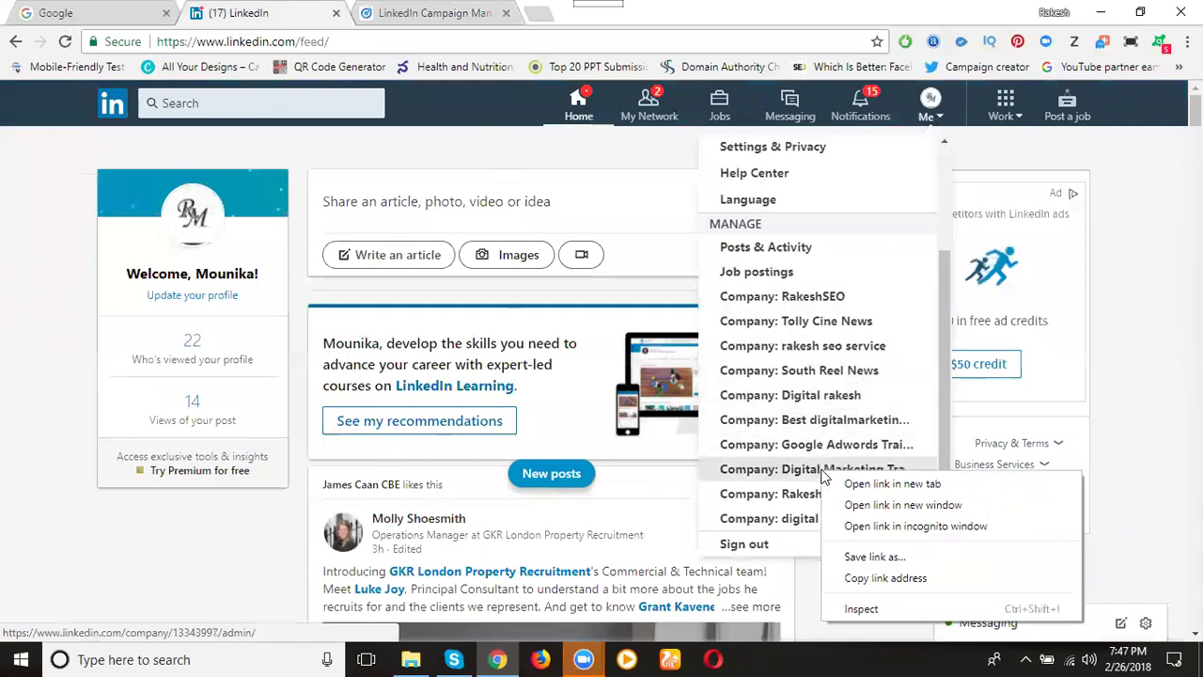
{"action": "left_click", "coordinate": [834, 484]}
{"action": "left_click", "coordinate": [433, 17]}
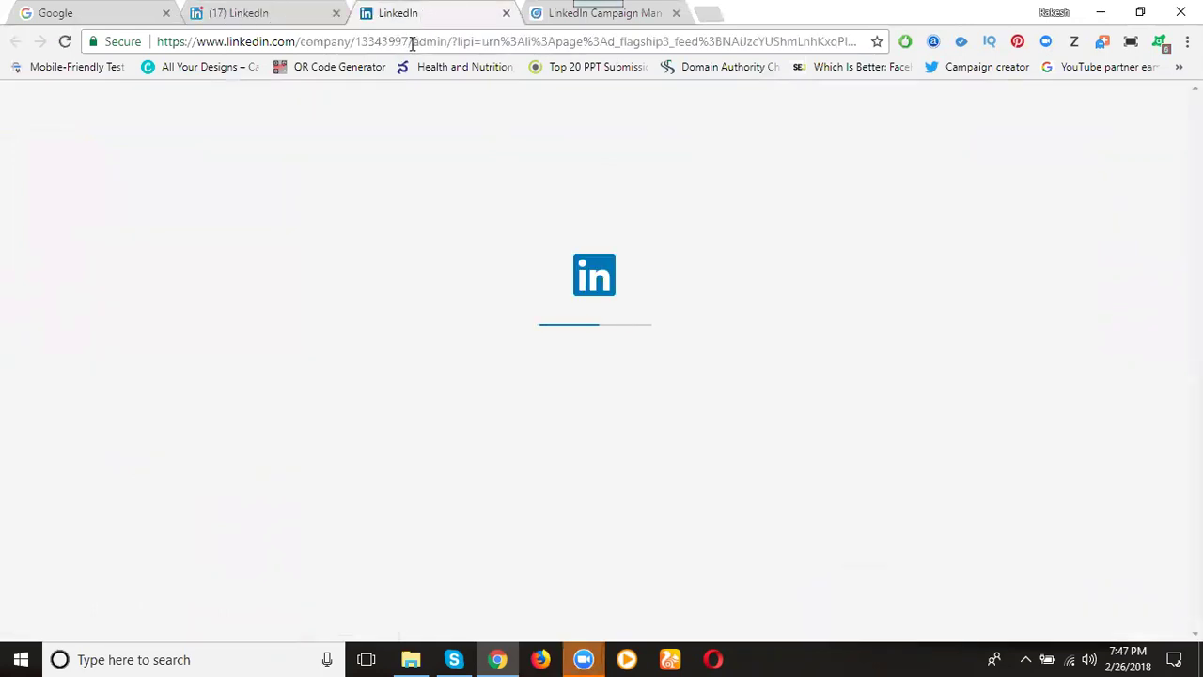
{"action": "left_click_drag", "start_coordinate": [410, 42], "coordinate": [155, 47]}
{"action": "key", "text": "ctrl+c"}
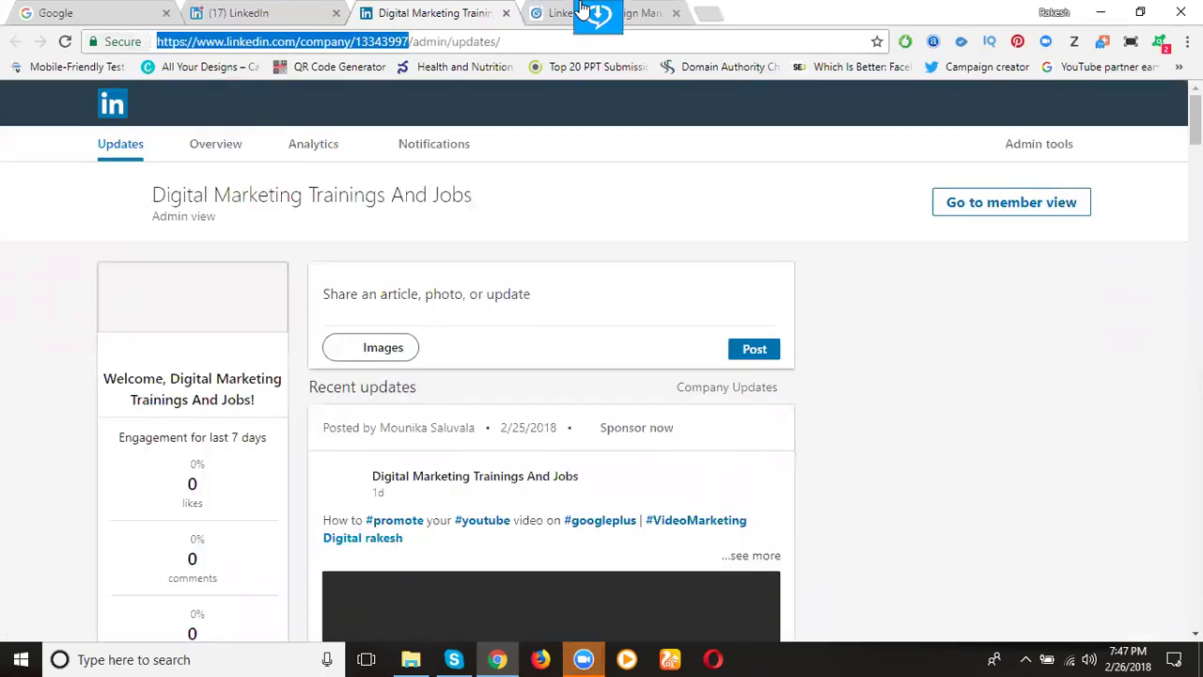
Return to the LinkedIn feed and show the list of LinkedIn products to locate the Advertise entry.
{"action": "left_click", "coordinate": [594, 13]}
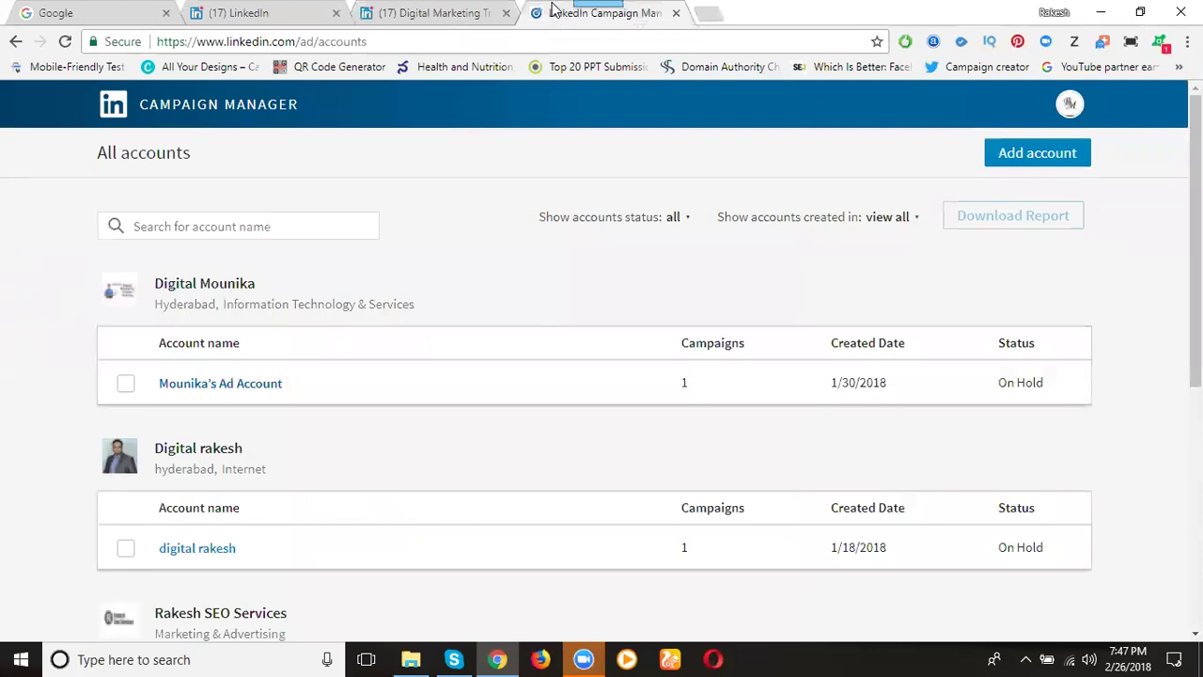
{"action": "left_click", "coordinate": [236, 14]}
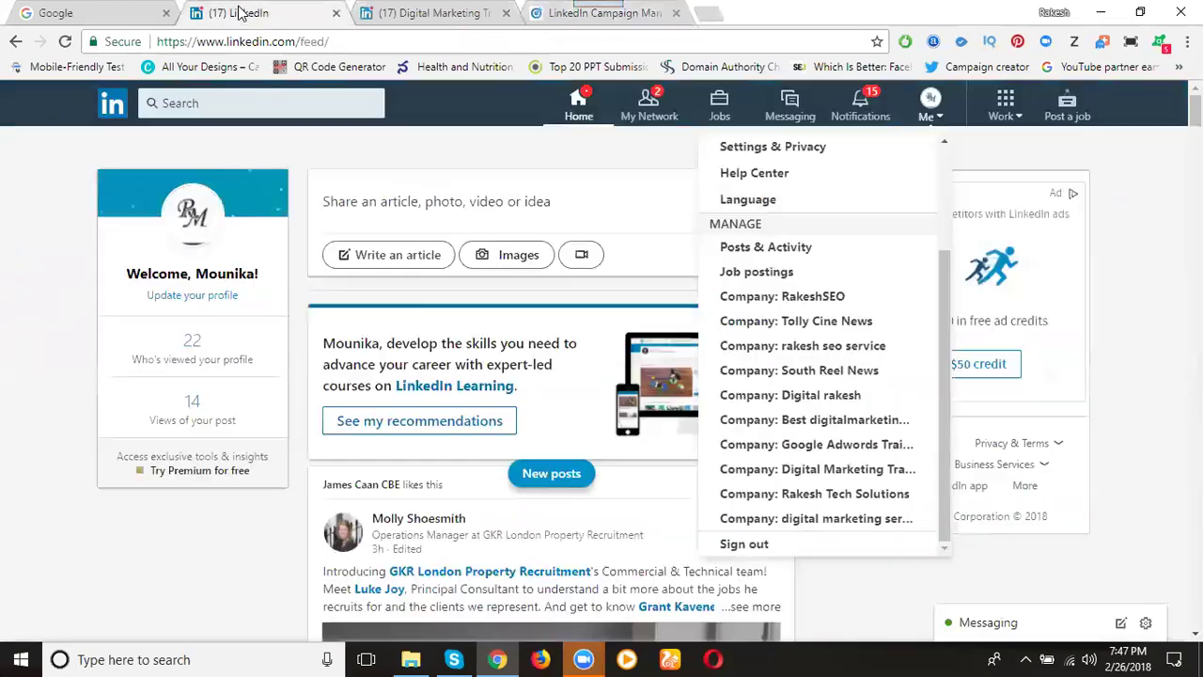
{"action": "left_click", "coordinate": [1007, 111]}
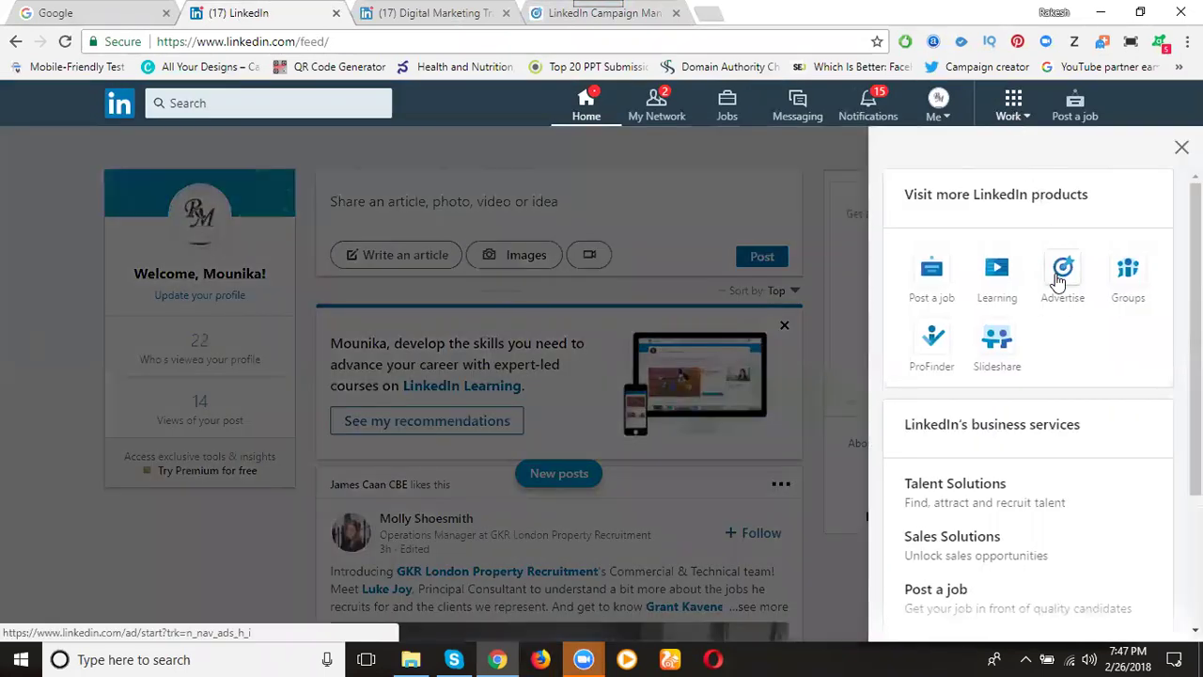
Start adding an ad account in Campaign Manager and link the Digital Marketing Trainings And Jobs page by its copied URL.
{"action": "left_click", "coordinate": [631, 13]}
{"action": "left_click", "coordinate": [1033, 160]}
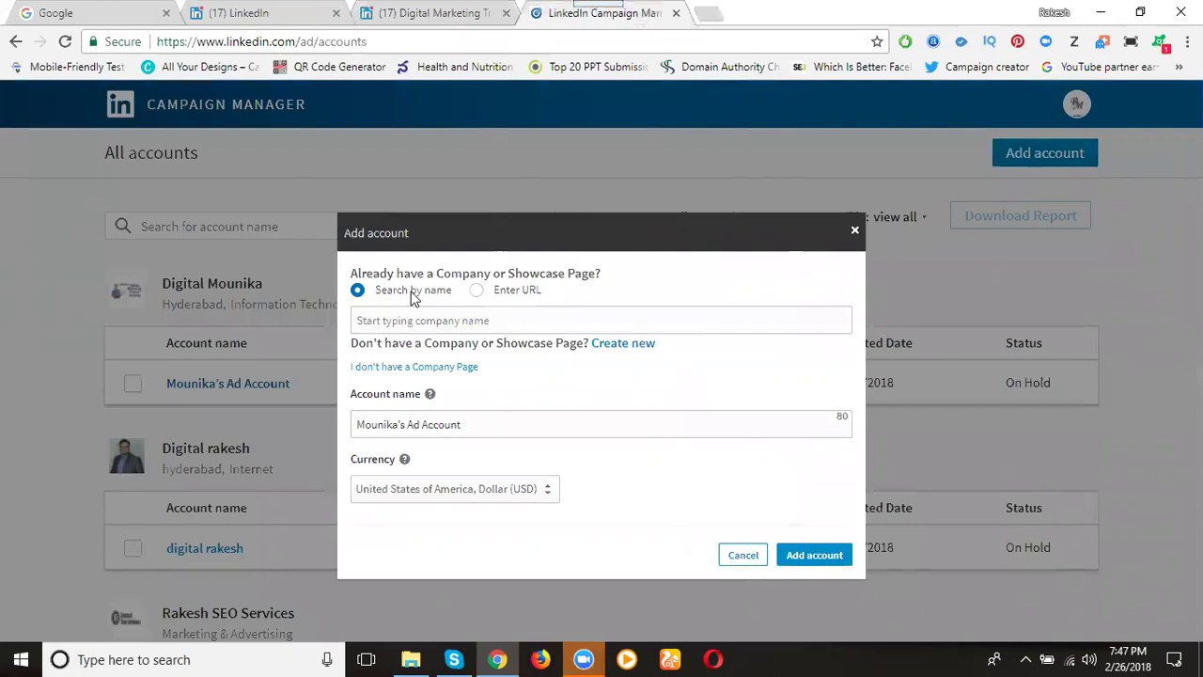
{"action": "left_click", "coordinate": [507, 291]}
{"action": "left_click", "coordinate": [490, 321]}
{"action": "key", "text": "ctrl+v"}
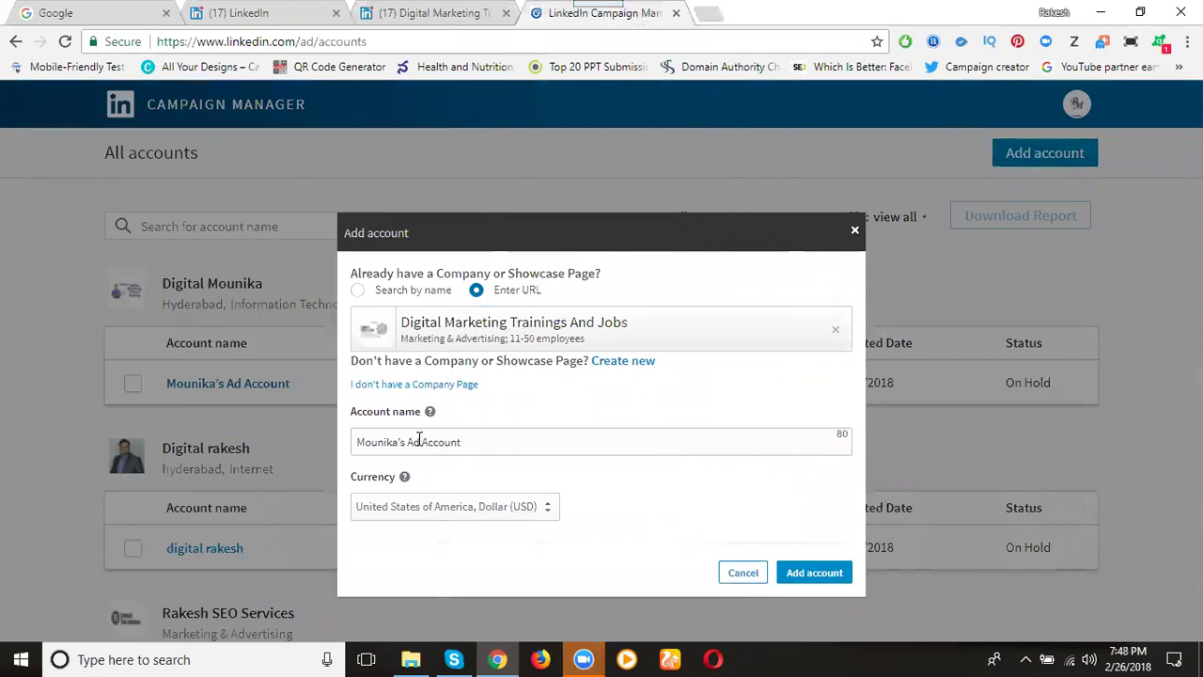
Change the account name to "dm training Ad Account".
{"action": "left_click_drag", "start_coordinate": [408, 442], "coordinate": [352, 442]}
{"action": "key", "text": "BackSpace"}
{"action": "type", "text": "dm training"}
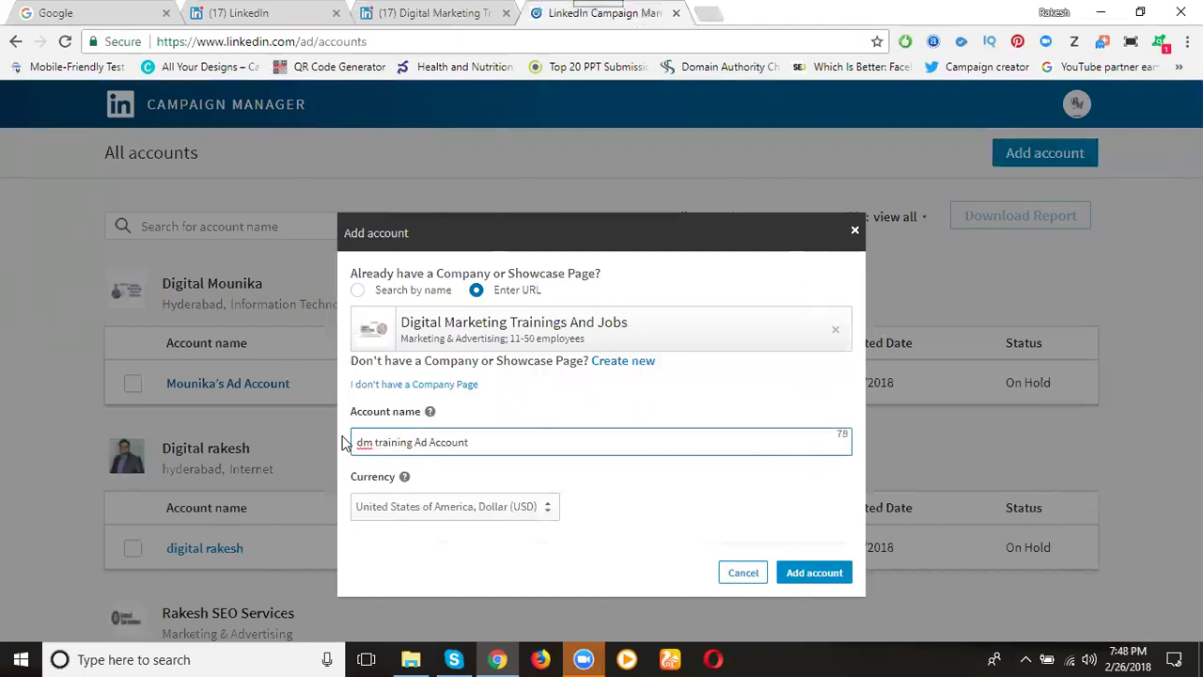
Set the account currency to India, Rupee (INR) and add the account.
{"action": "left_click", "coordinate": [400, 514]}
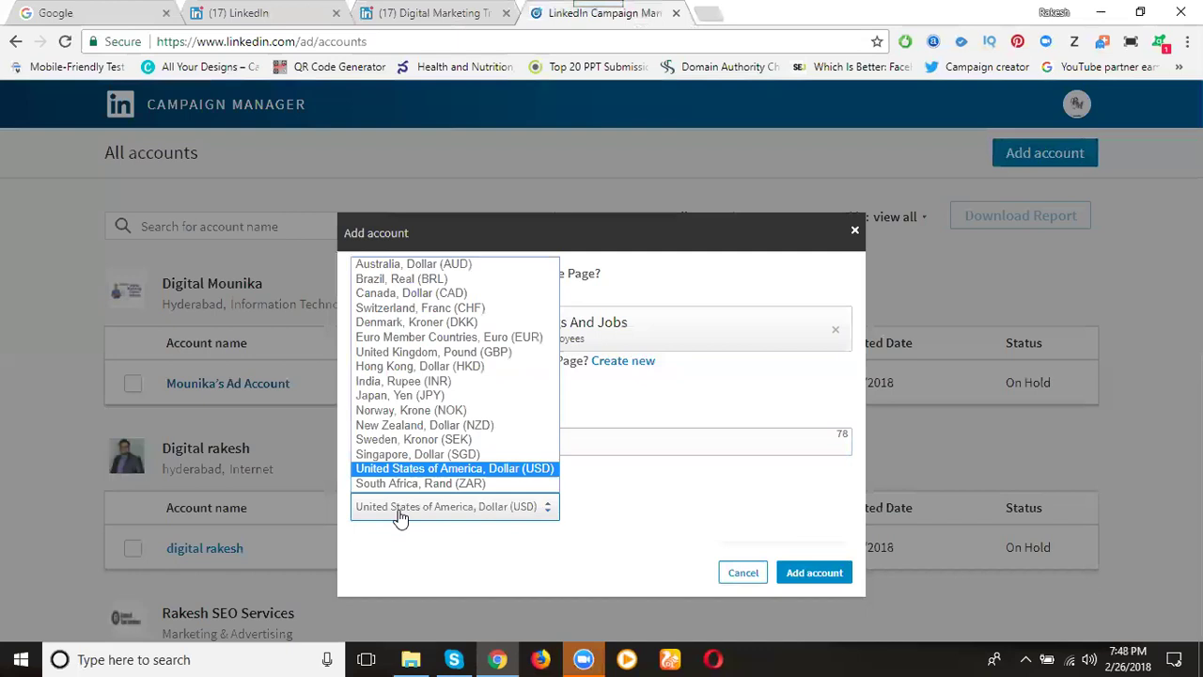
{"action": "key", "text": "i"}
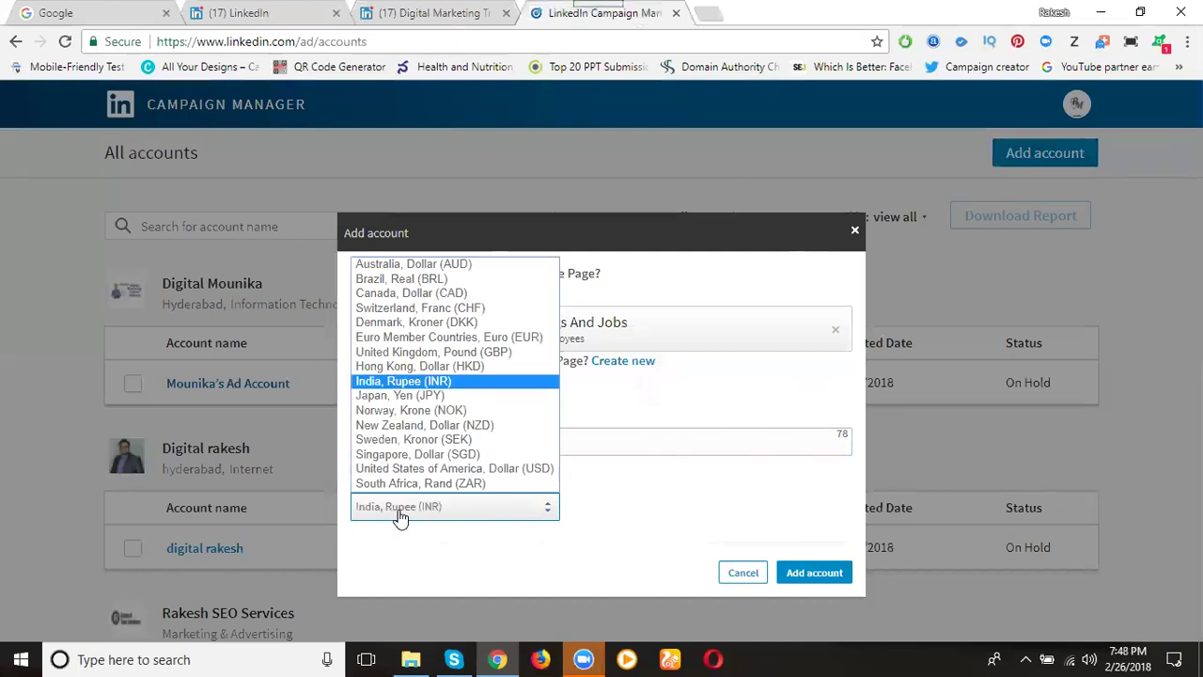
{"action": "left_click", "coordinate": [416, 386]}
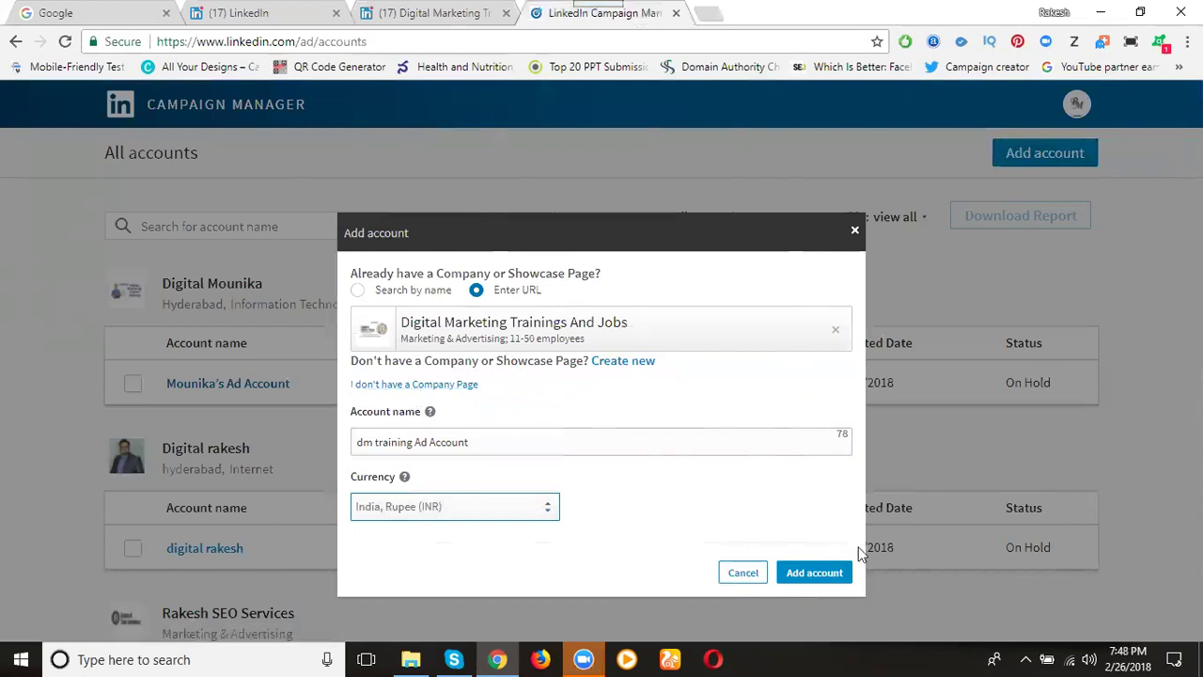
{"action": "left_click", "coordinate": [806, 575]}
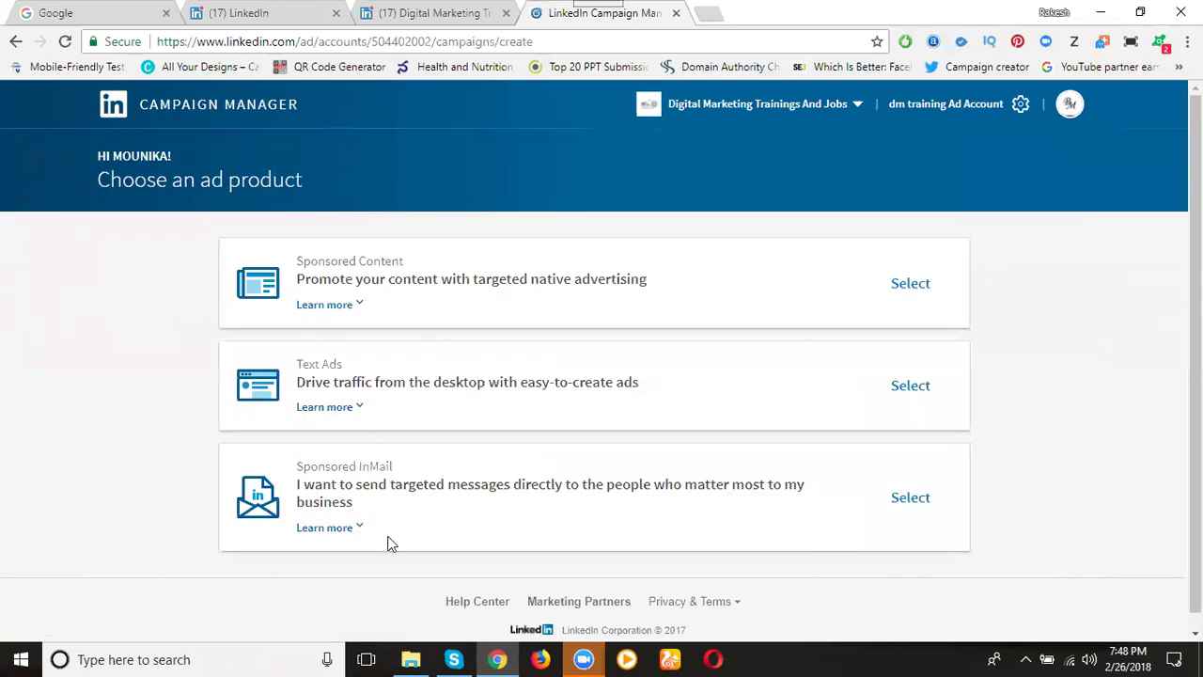
Create a Text Ads campaign named "dm training" and continue to the ad content stage.
{"action": "left_click", "coordinate": [893, 385]}
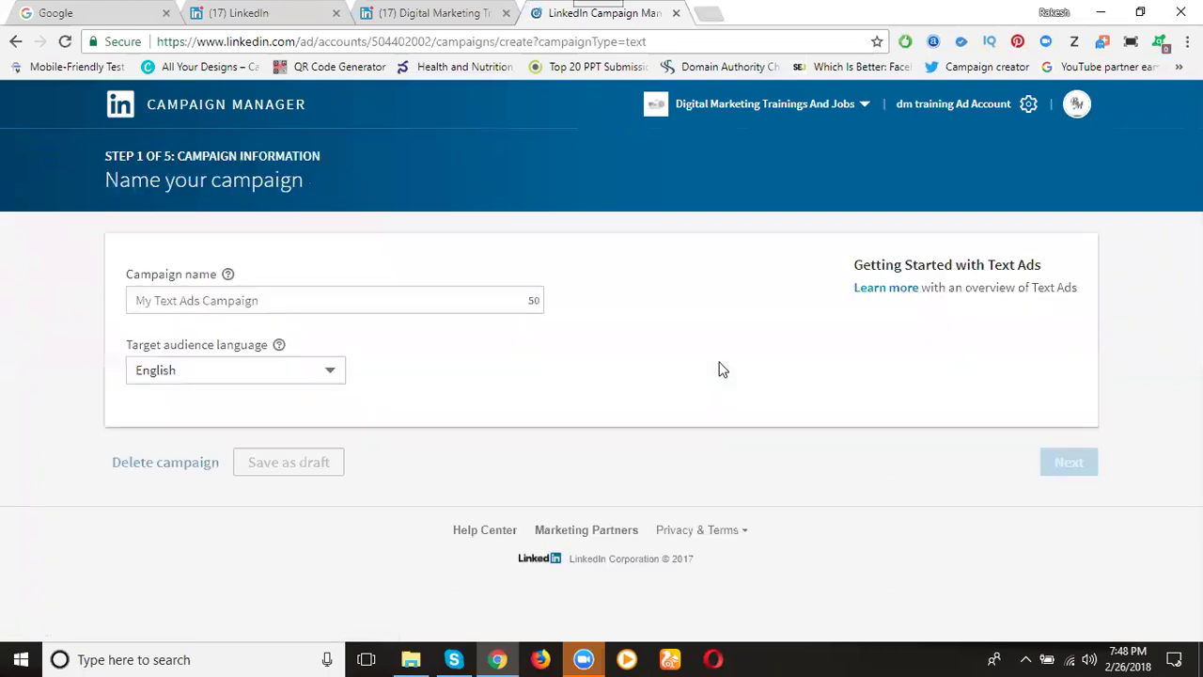
{"action": "left_click", "coordinate": [232, 297]}
{"action": "left_click", "coordinate": [232, 297]}
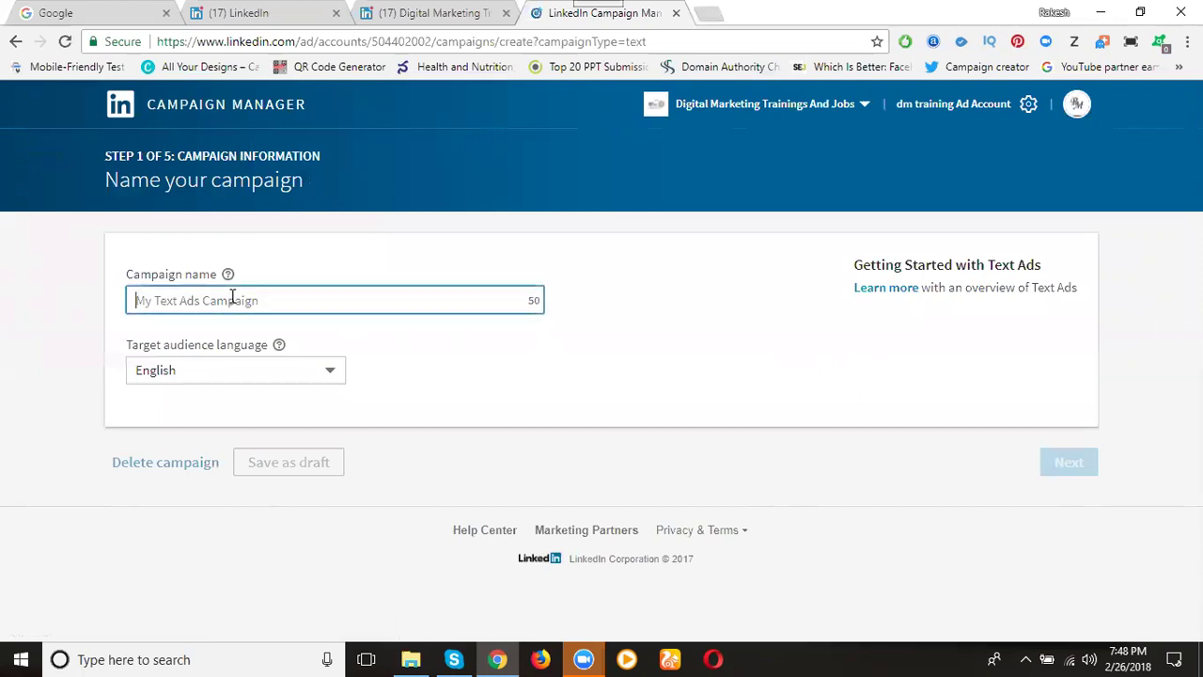
{"action": "type", "text": "dm training"}
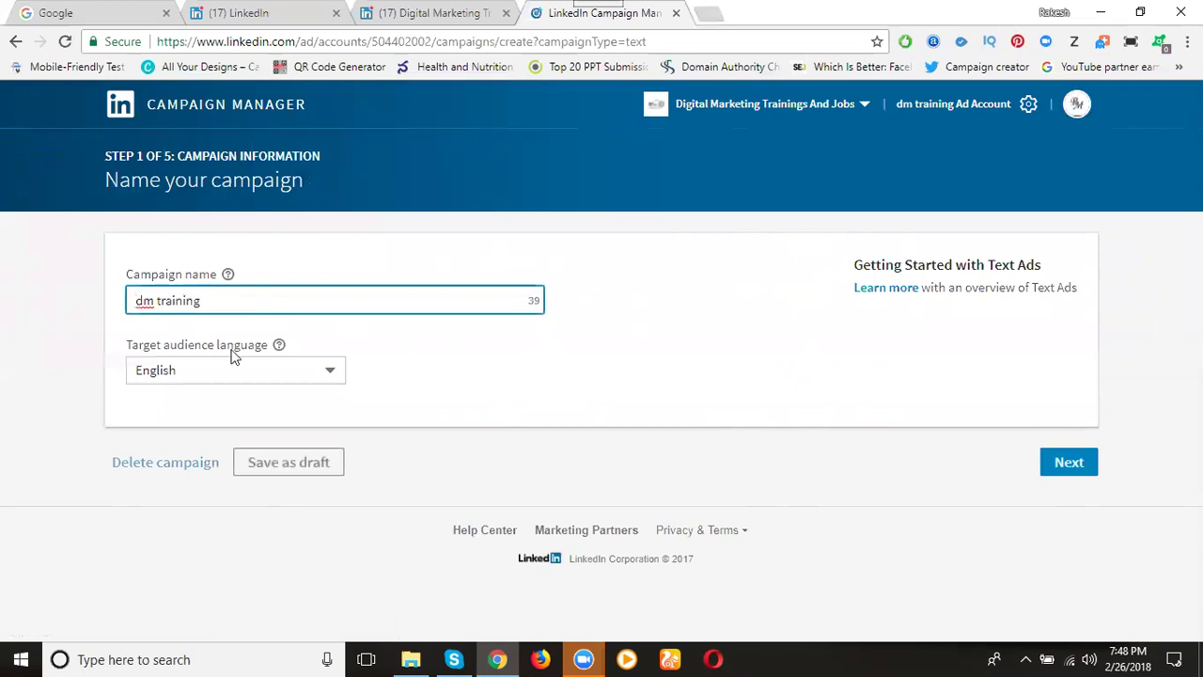
{"action": "left_click", "coordinate": [1067, 472]}
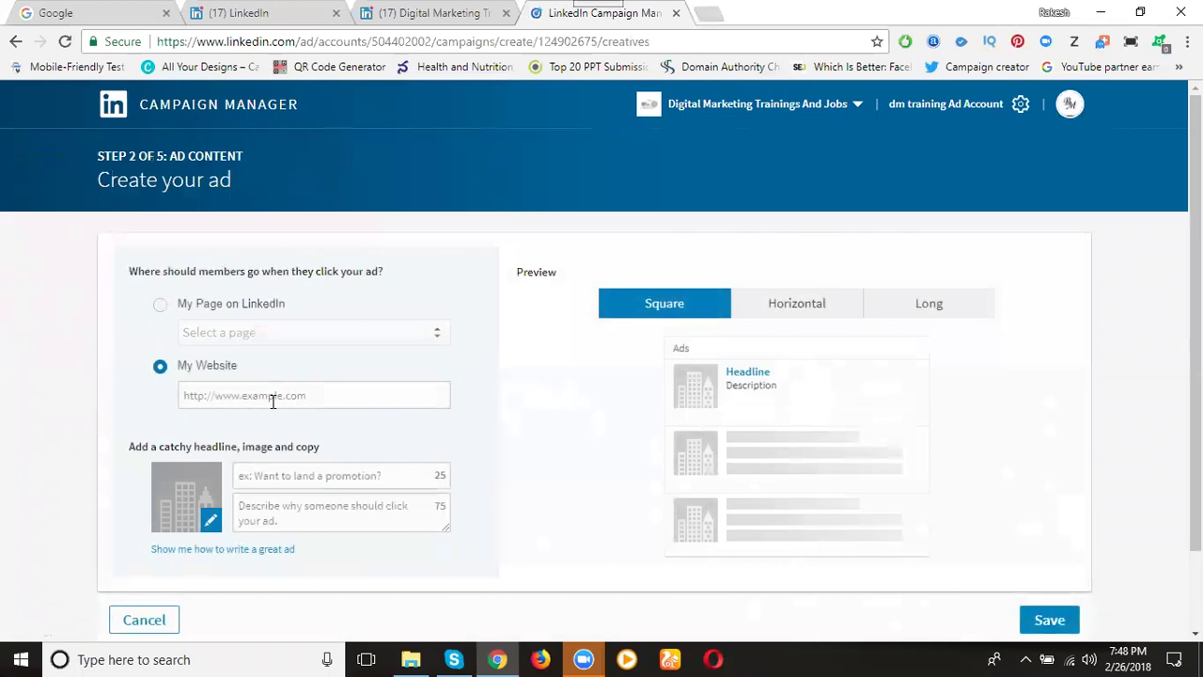
Set the ad's destination to the Digital Marketing Trainings And Jobs Company Page on LinkedIn.
{"action": "left_click", "coordinate": [224, 304]}
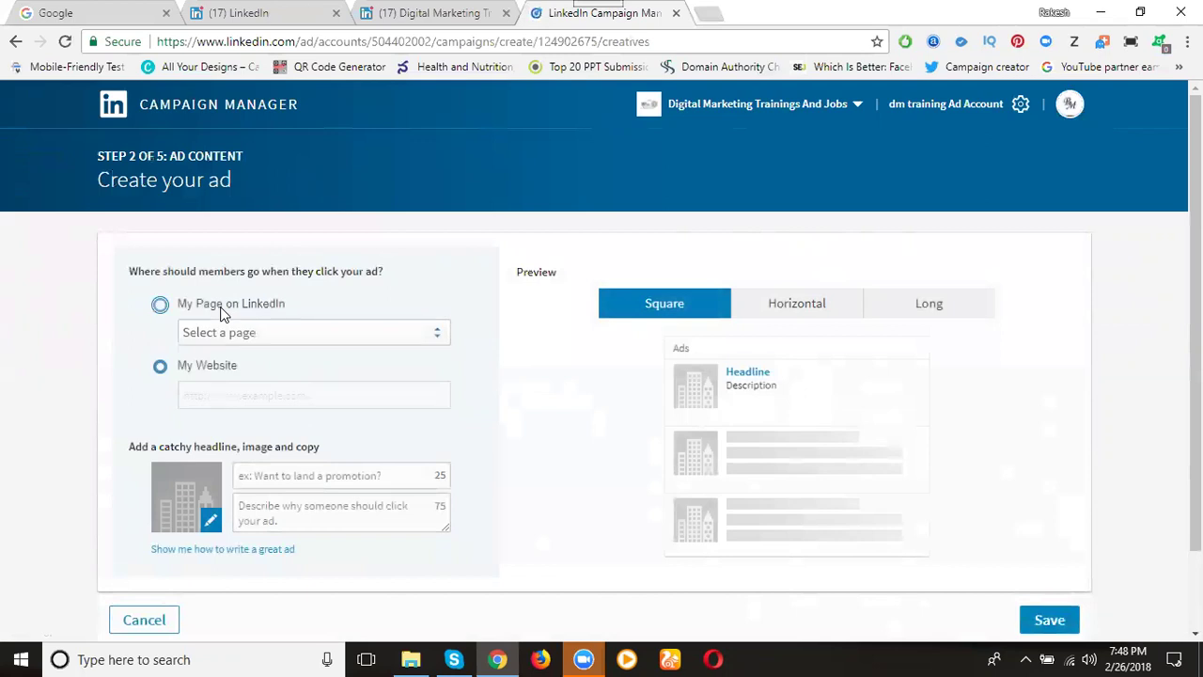
{"action": "left_click", "coordinate": [226, 338]}
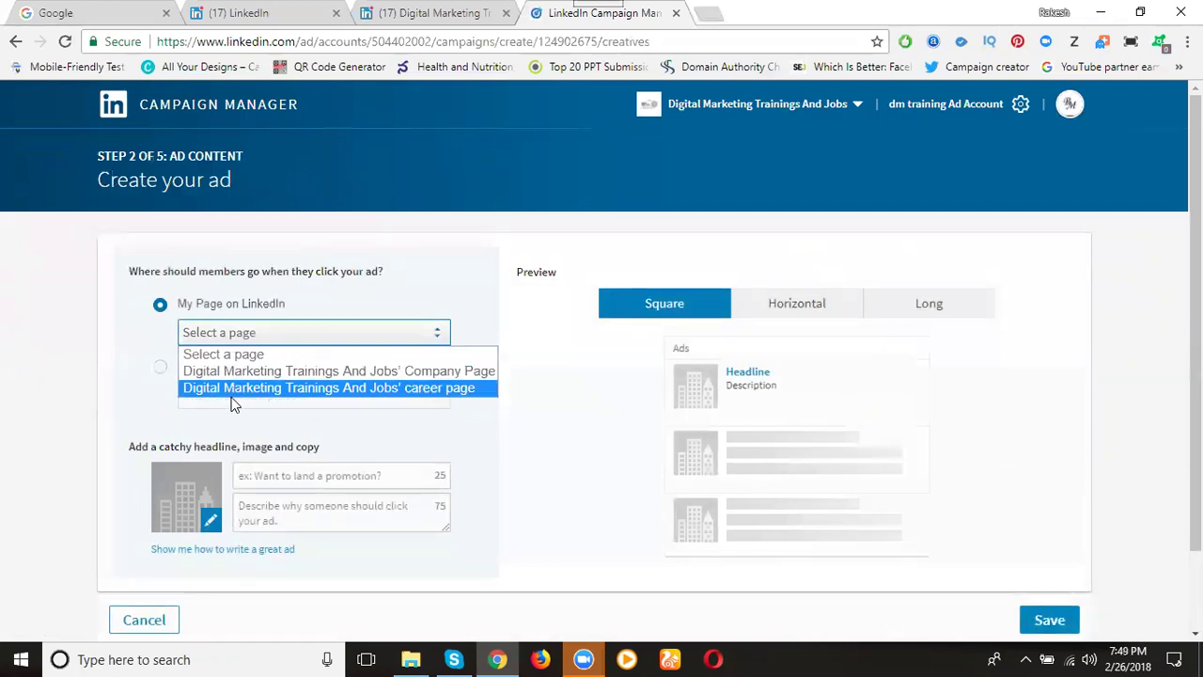
{"action": "left_click", "coordinate": [238, 373]}
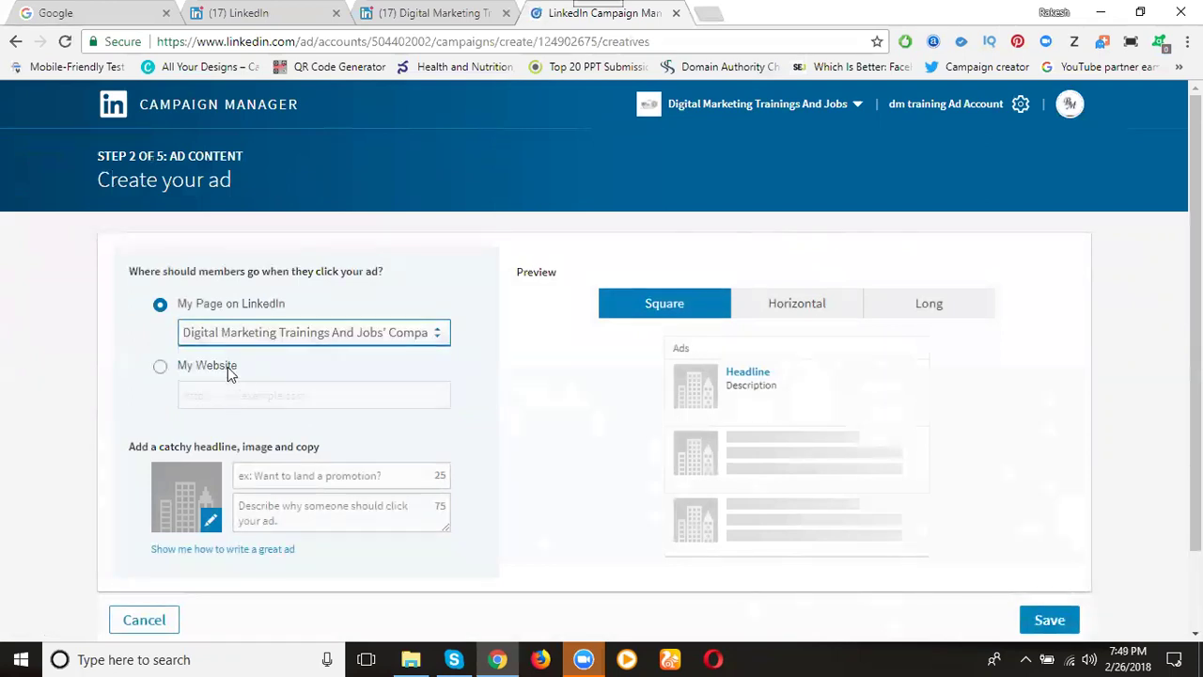
Enter "digital marketing course" as the ad headline.
{"action": "scroll", "coordinate": [83, 322], "scroll_direction": "down", "scroll_amount": 2}
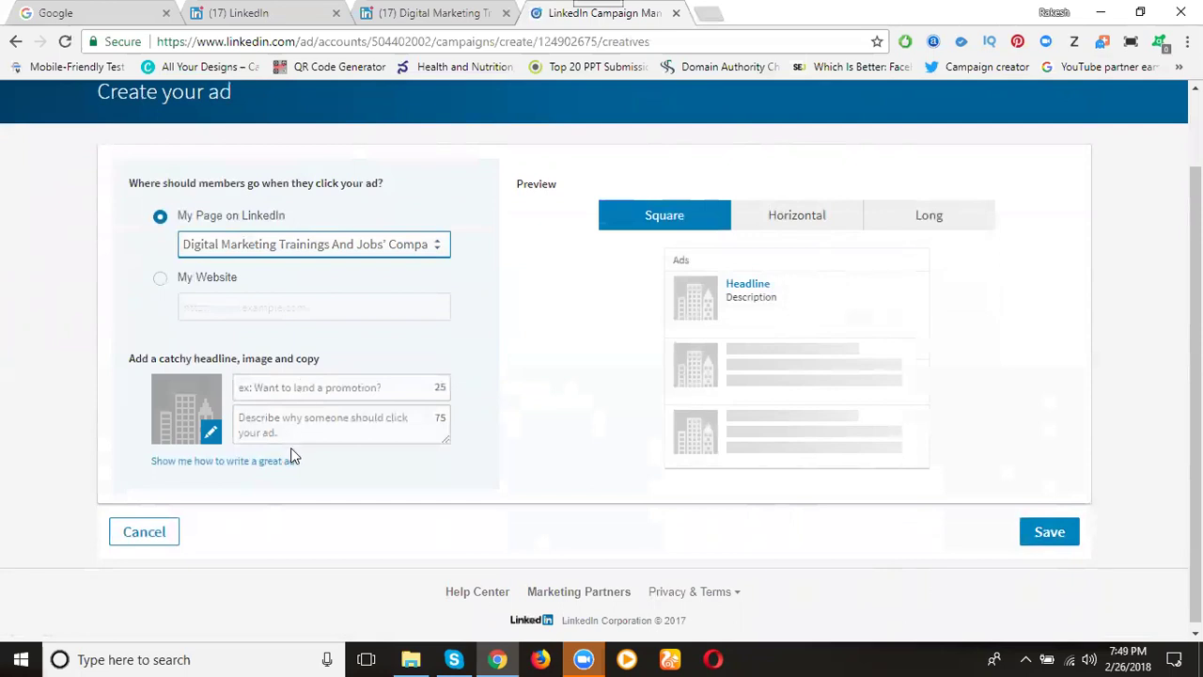
{"action": "left_click", "coordinate": [304, 385]}
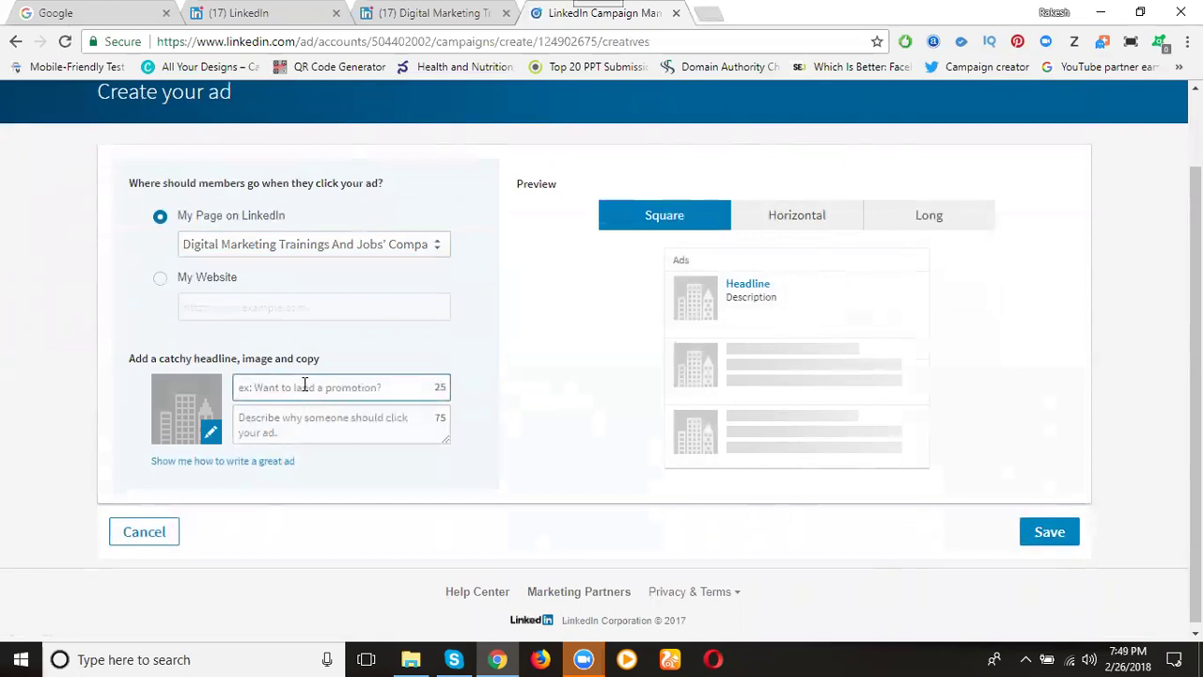
{"action": "type", "text": "digit"}
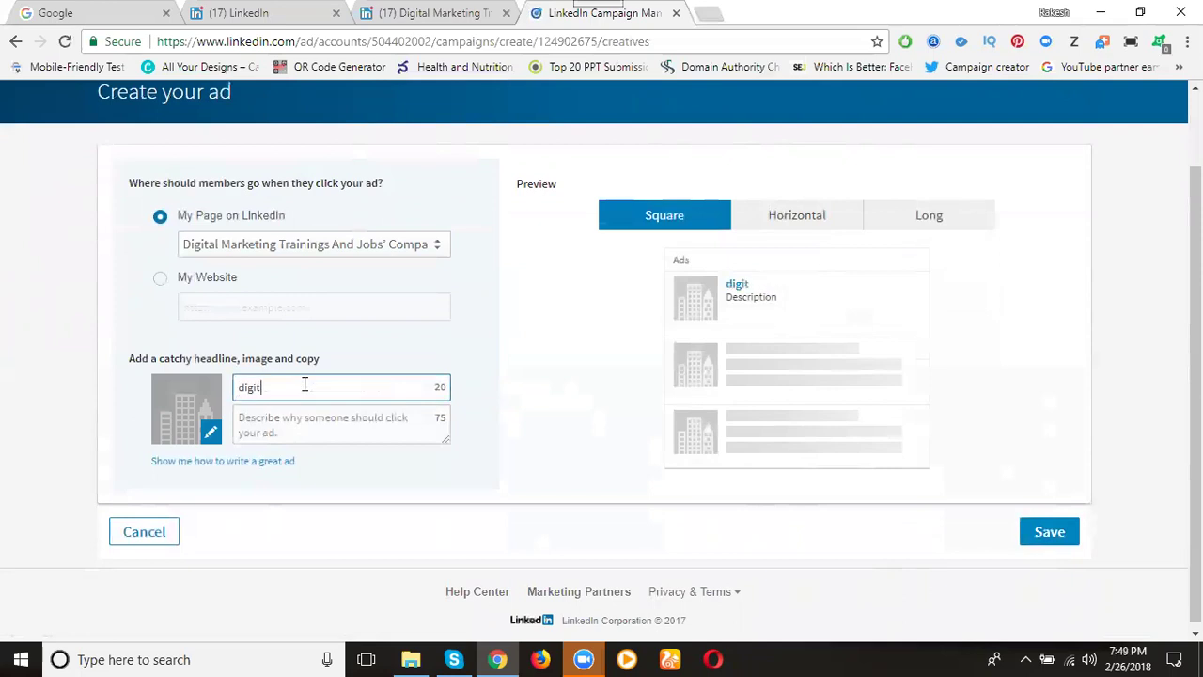
{"action": "type", "text": "al marketing course"}
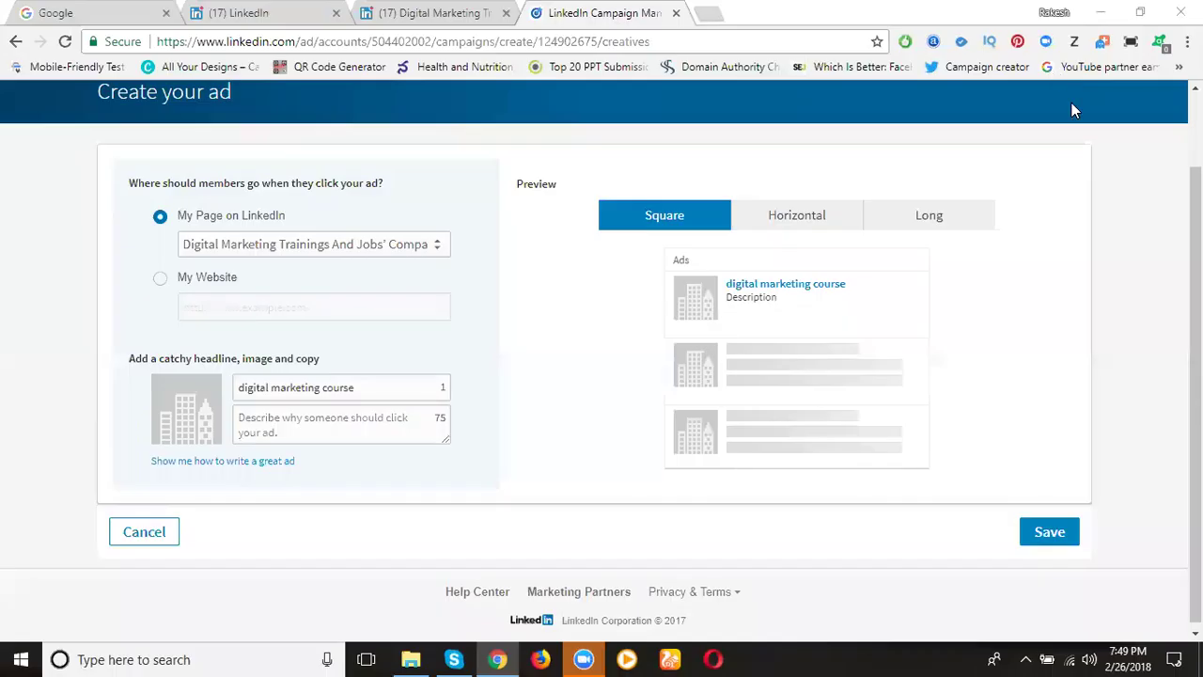
Write the ad description "enroll online training on digital marketing".
{"action": "left_click", "coordinate": [284, 426]}
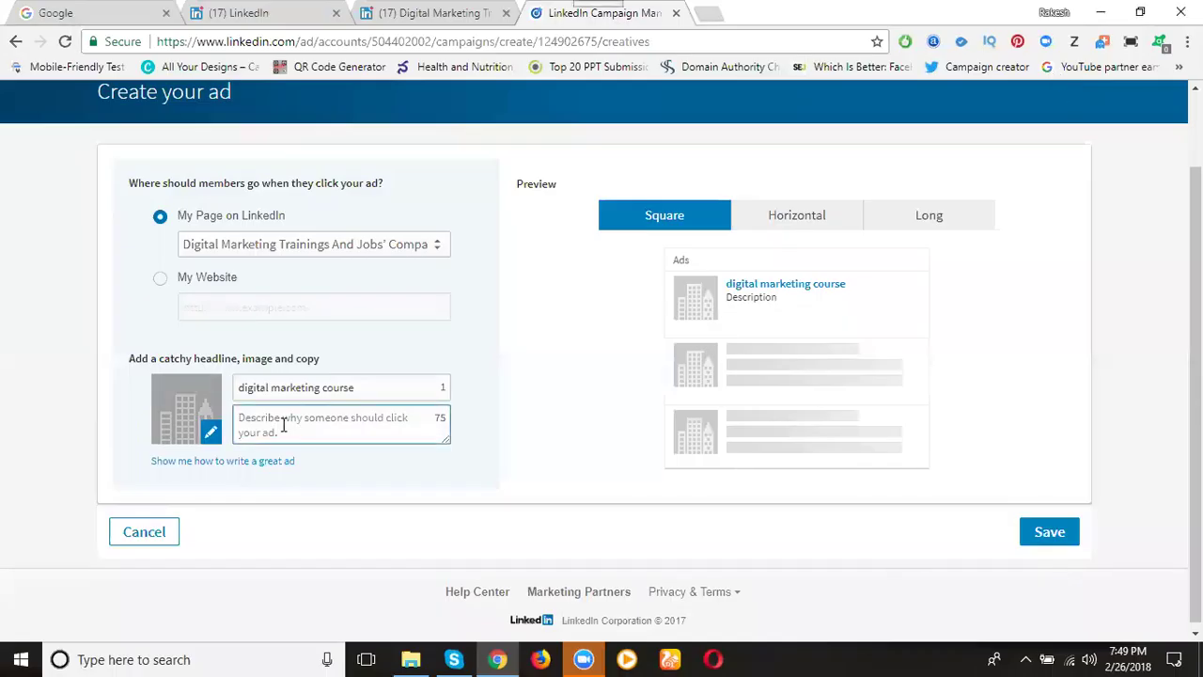
{"action": "type", "text": "enroll free demo"}
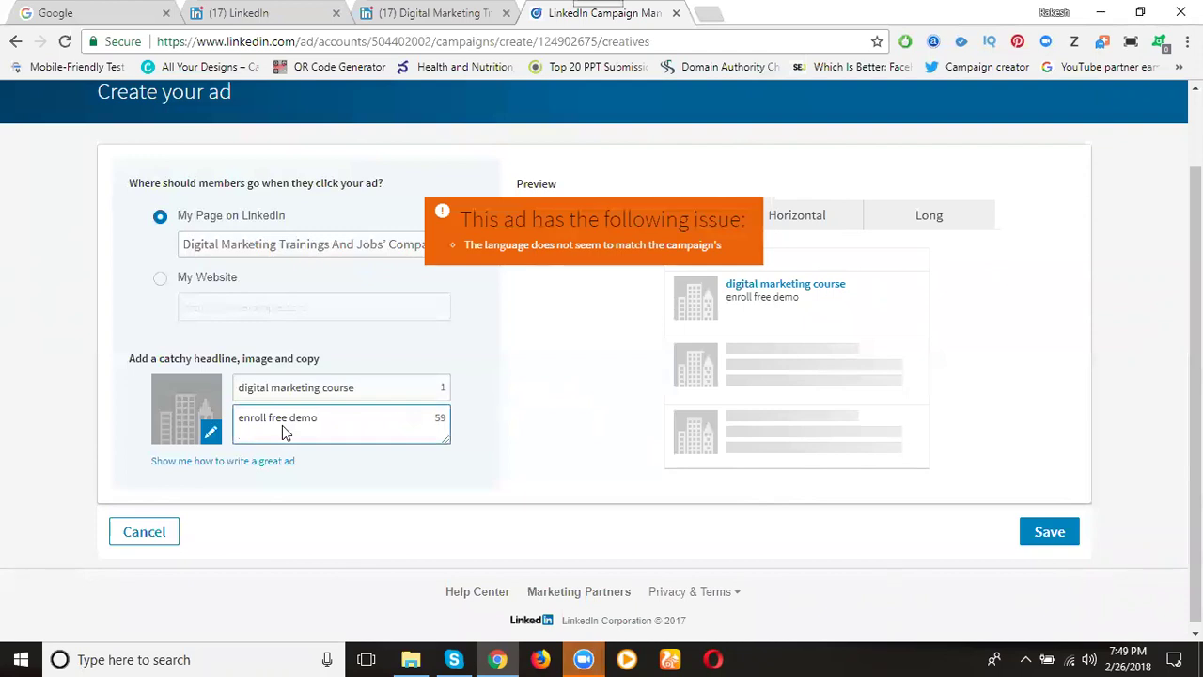
{"action": "type", "text": " on digit"}
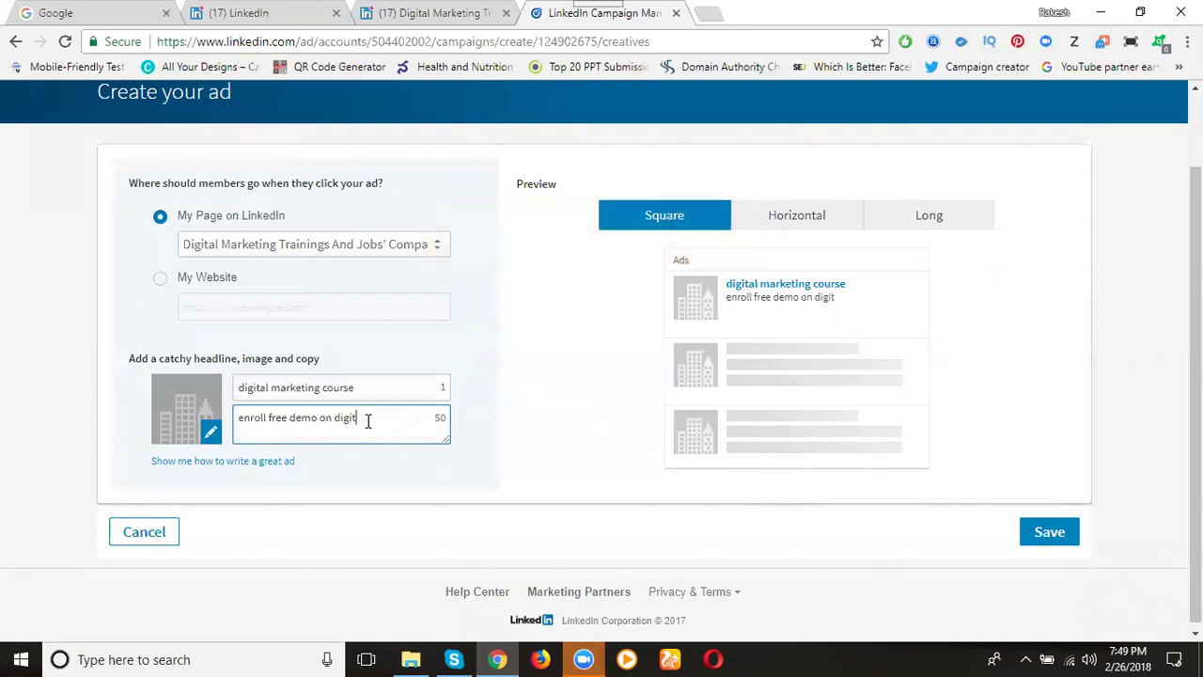
{"action": "type", "text": "al marketing"}
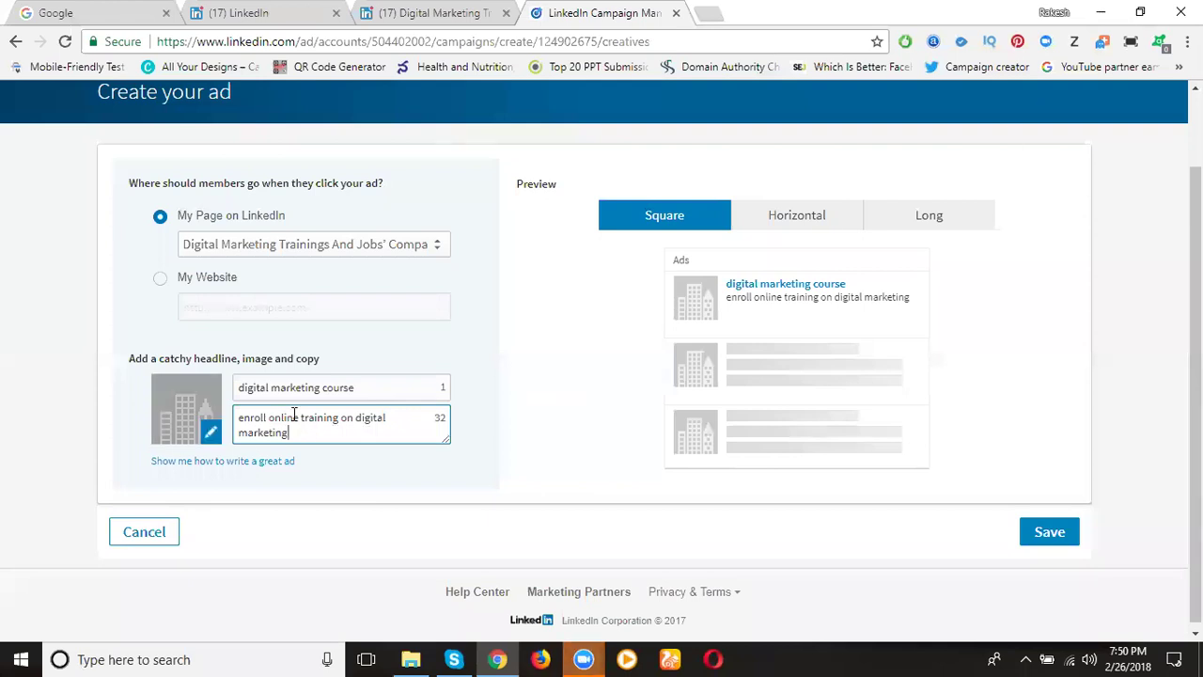
Upload the digital-marketing-training-rts picture as the ad image.
{"action": "left_click", "coordinate": [213, 432]}
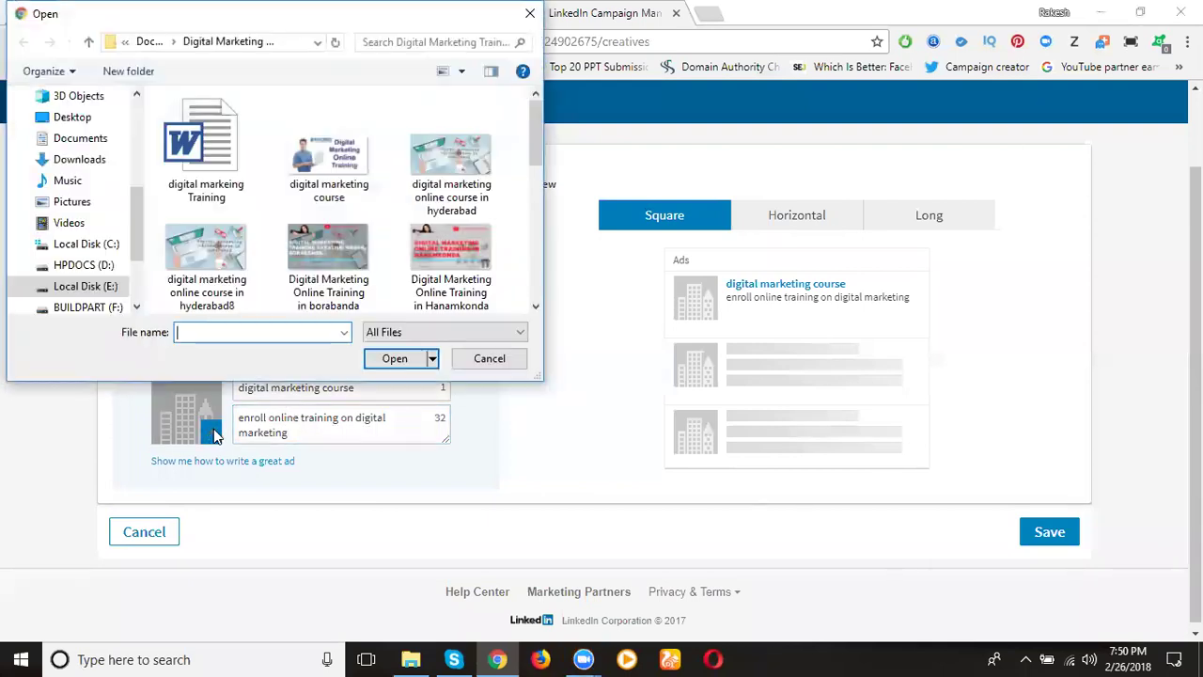
{"action": "left_click", "coordinate": [315, 274]}
{"action": "scroll", "coordinate": [314, 275], "scroll_direction": "down", "scroll_amount": 2}
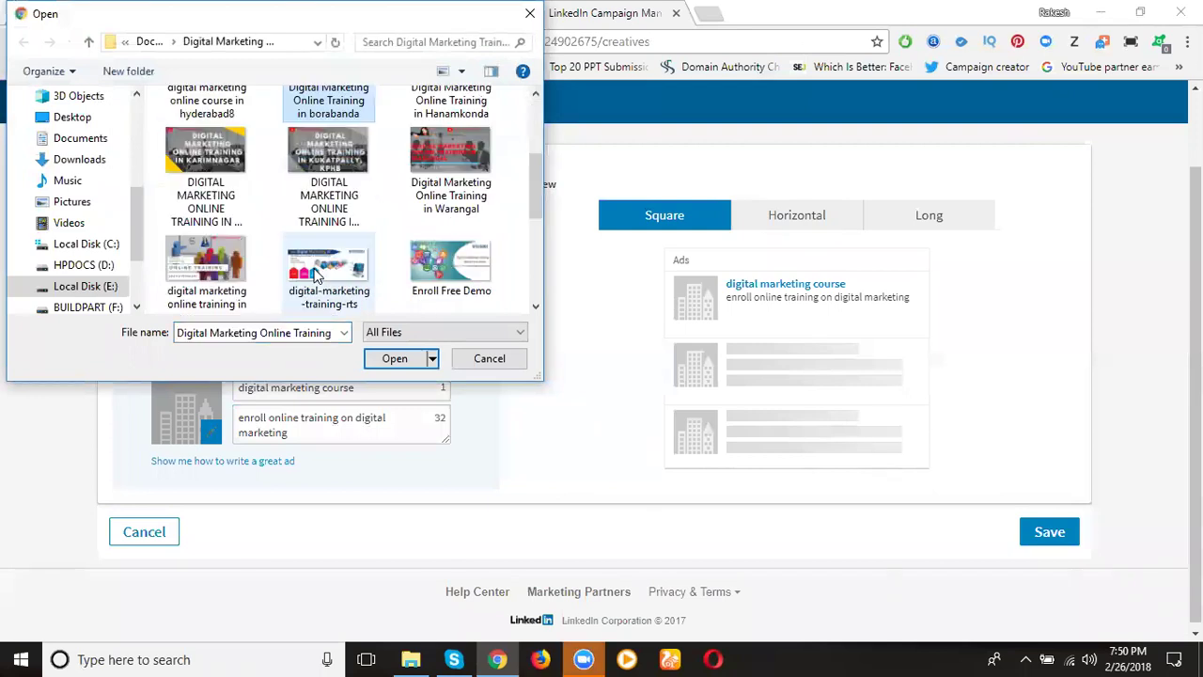
{"action": "scroll", "coordinate": [323, 269], "scroll_direction": "down", "scroll_amount": 1}
{"action": "double_click", "coordinate": [338, 189]}
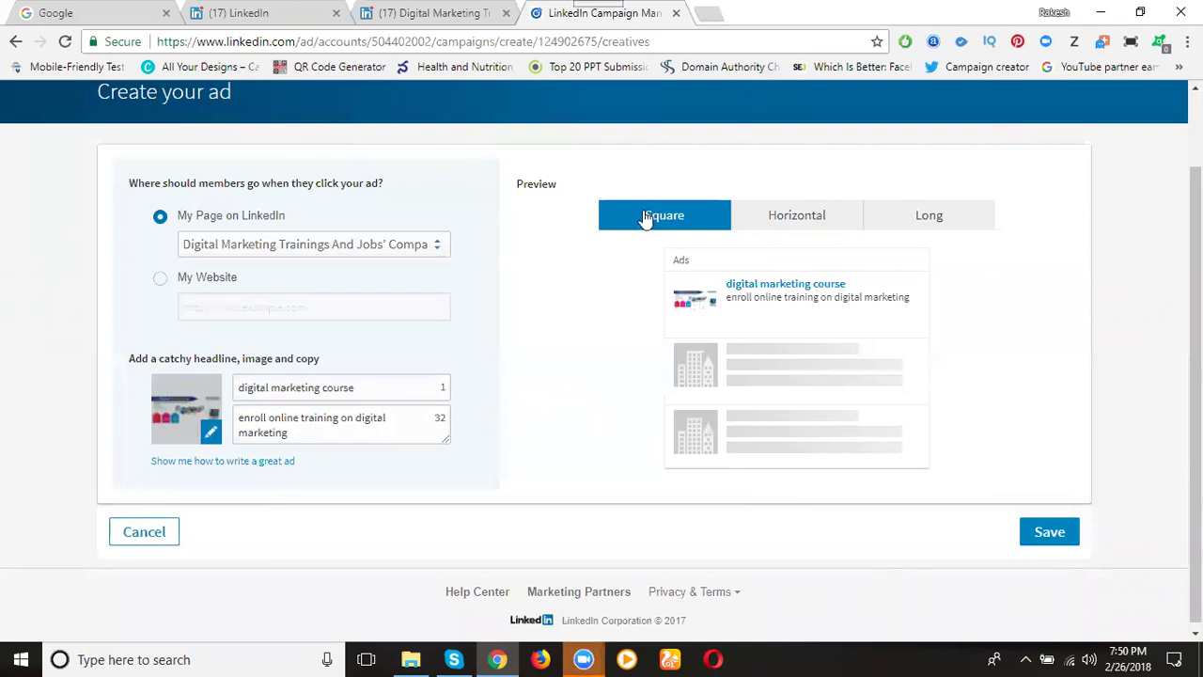
Preview the ad in the Long, Horizontal and Square formats.
{"action": "left_click", "coordinate": [939, 215]}
{"action": "left_click", "coordinate": [827, 215]}
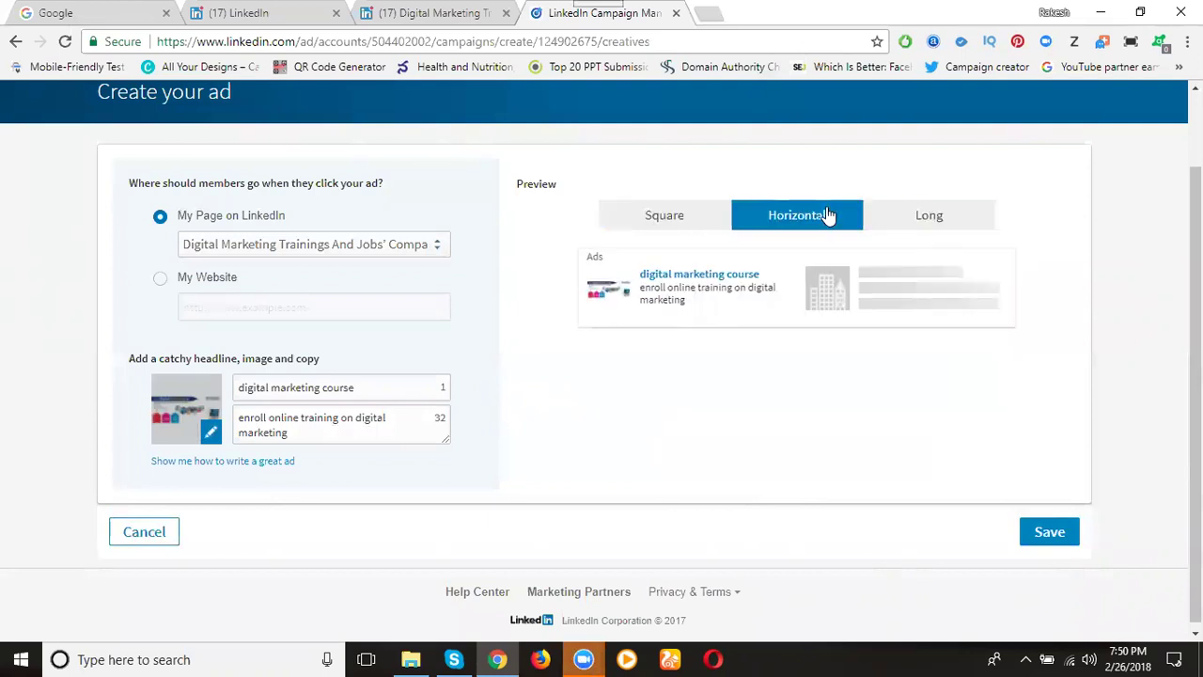
{"action": "left_click", "coordinate": [696, 216]}
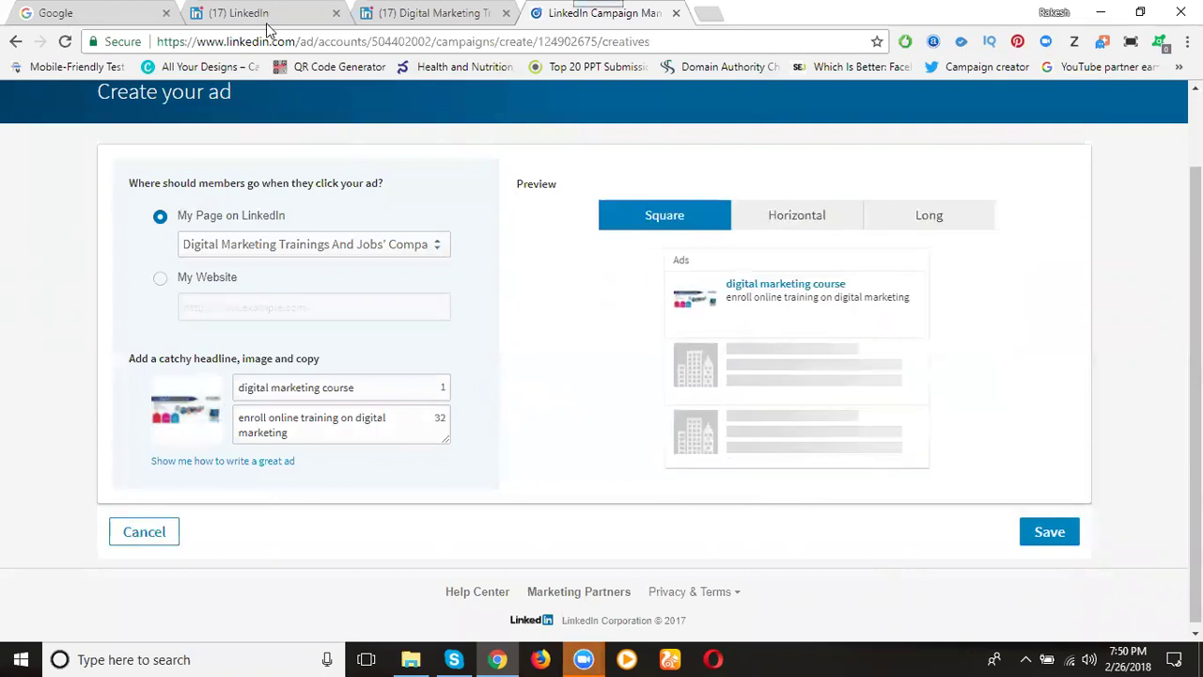
Look through the LinkedIn home feed for where ads and promoted posts appear, and return to the campaign's ad.
{"action": "left_click", "coordinate": [270, 19]}
{"action": "left_click", "coordinate": [1178, 147]}
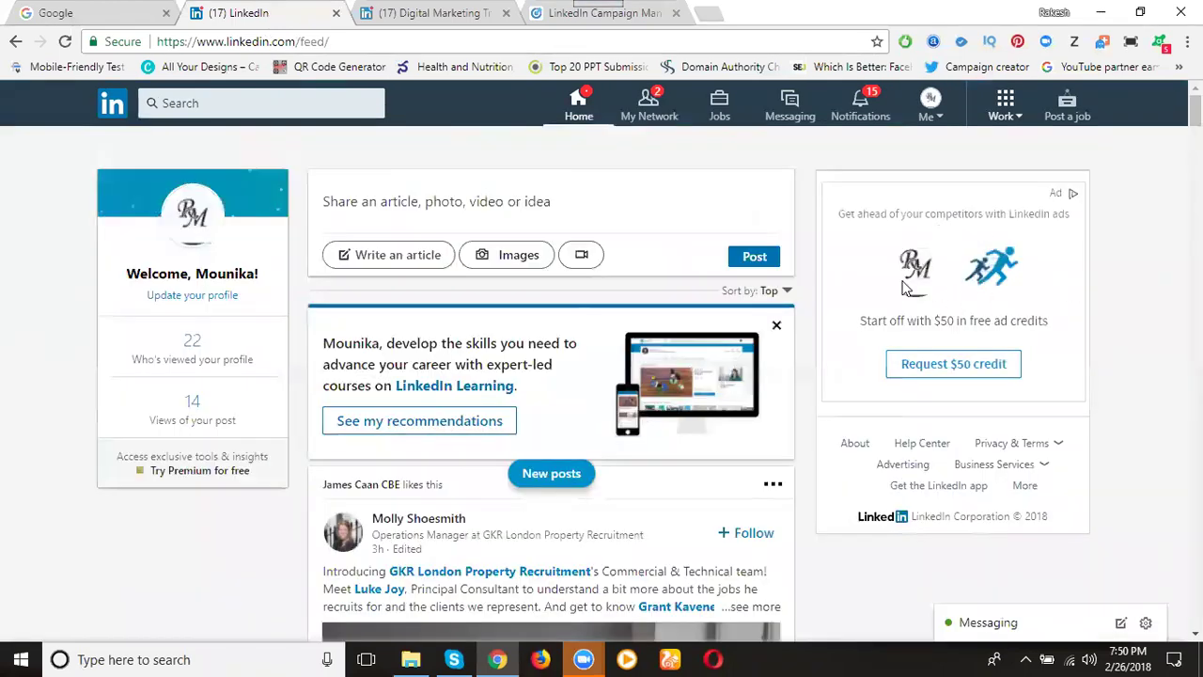
{"action": "scroll", "coordinate": [420, 331], "scroll_direction": "down", "scroll_amount": 4}
{"action": "scroll", "coordinate": [417, 325], "scroll_direction": "down", "scroll_amount": 4}
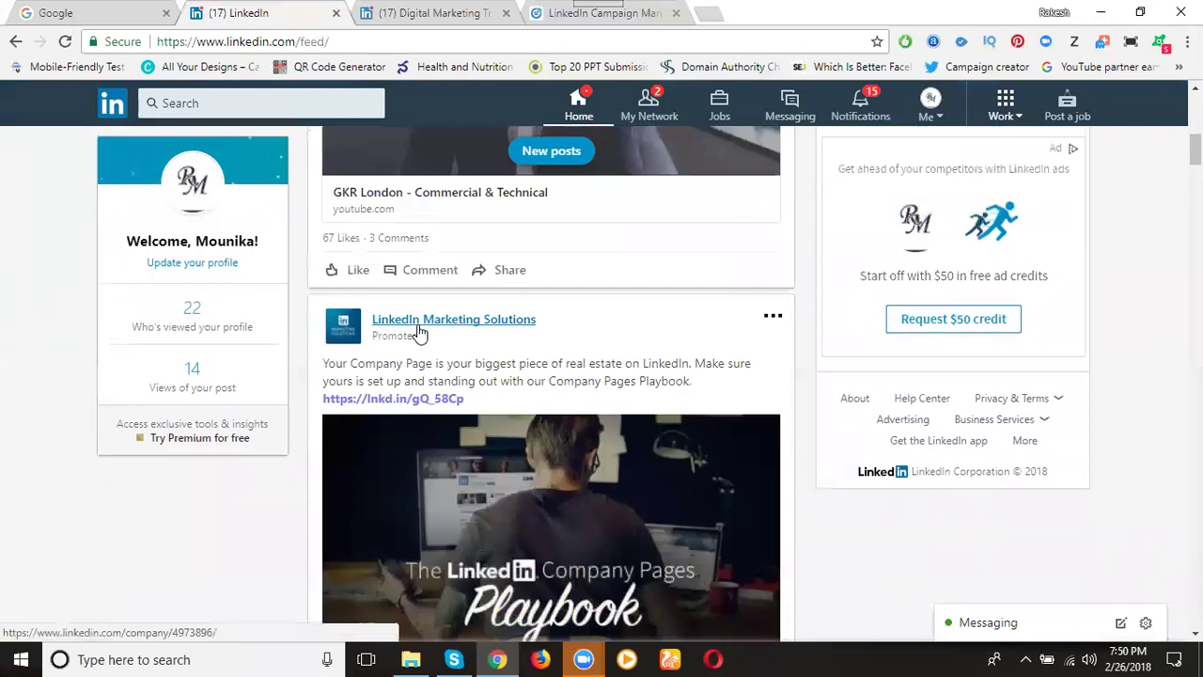
{"action": "scroll", "coordinate": [393, 422], "scroll_direction": "down", "scroll_amount": 2}
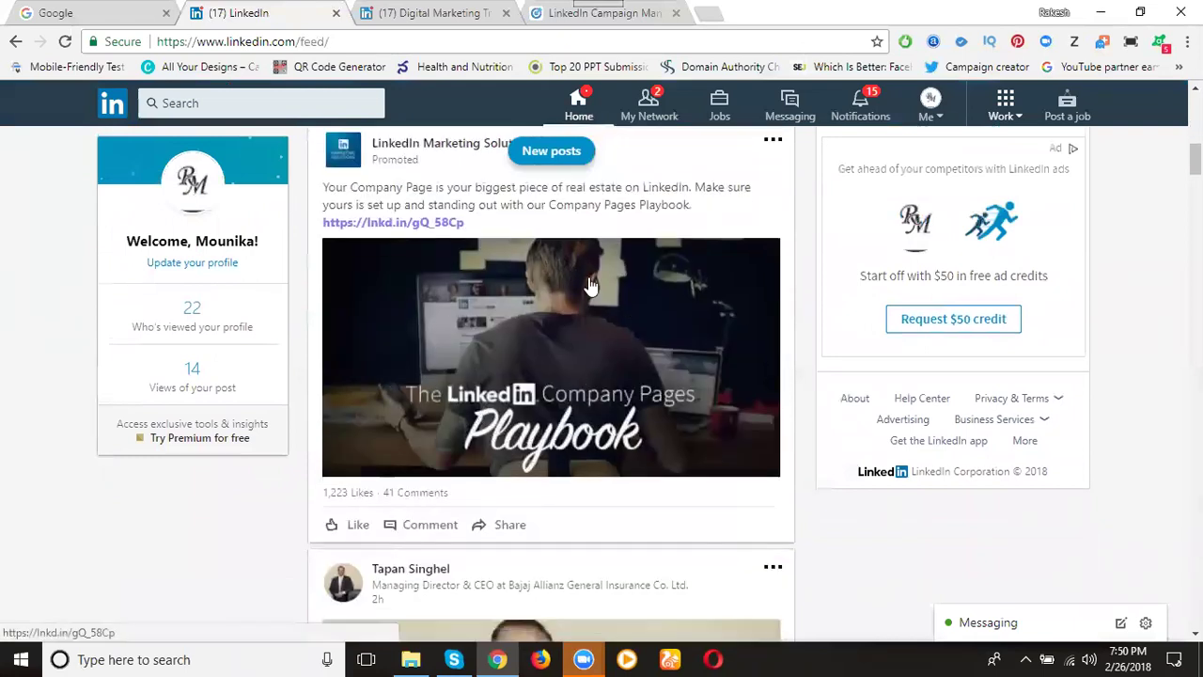
{"action": "left_click", "coordinate": [555, 13]}
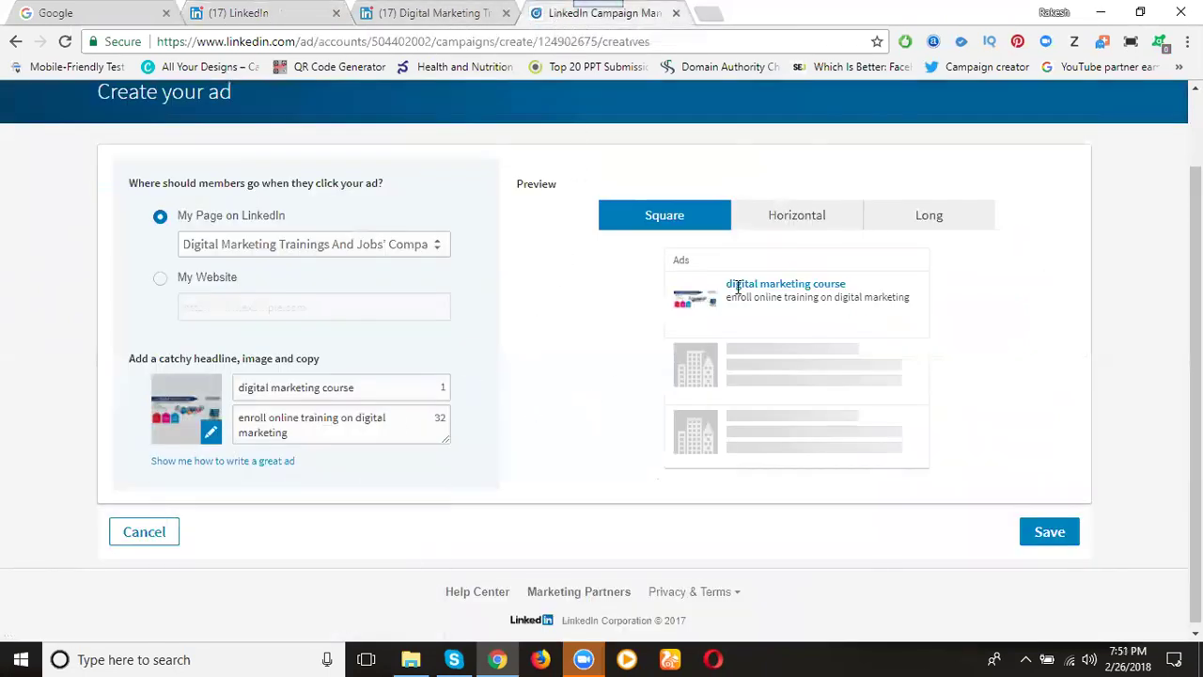
Check the ad's Horizontal and Long previews, save the ad and proceed to audience creation.
{"action": "left_click", "coordinate": [789, 214]}
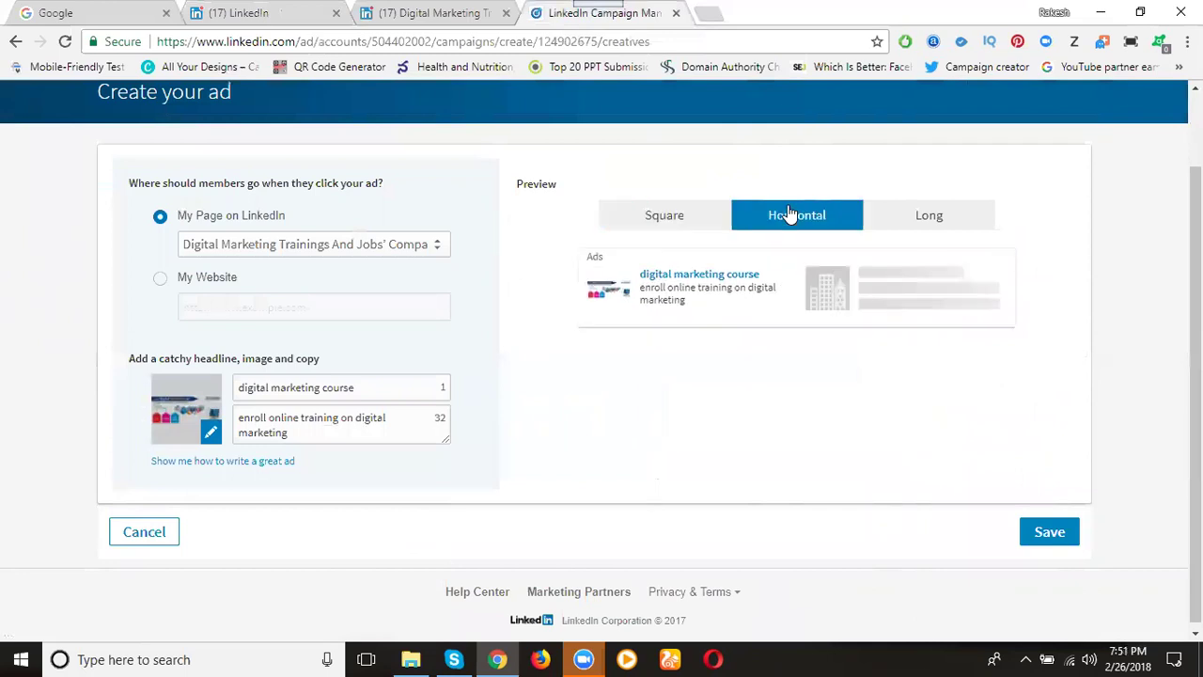
{"action": "left_click", "coordinate": [900, 215]}
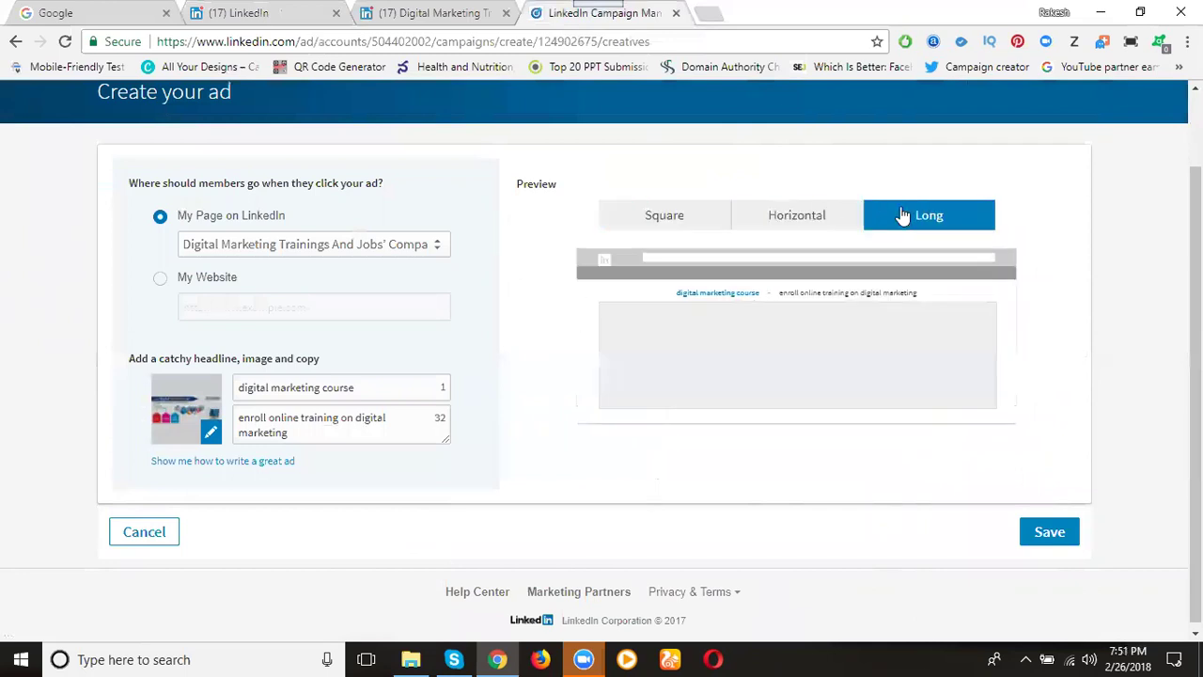
{"action": "left_click", "coordinate": [1048, 532]}
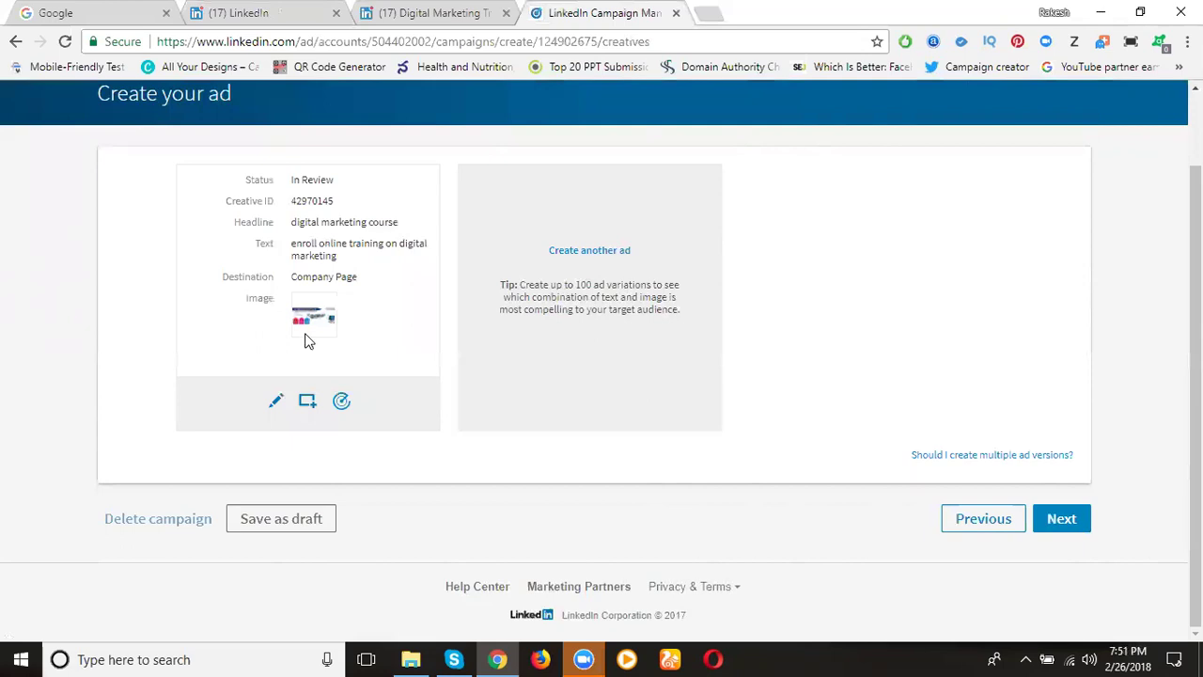
{"action": "left_click", "coordinate": [1061, 520]}
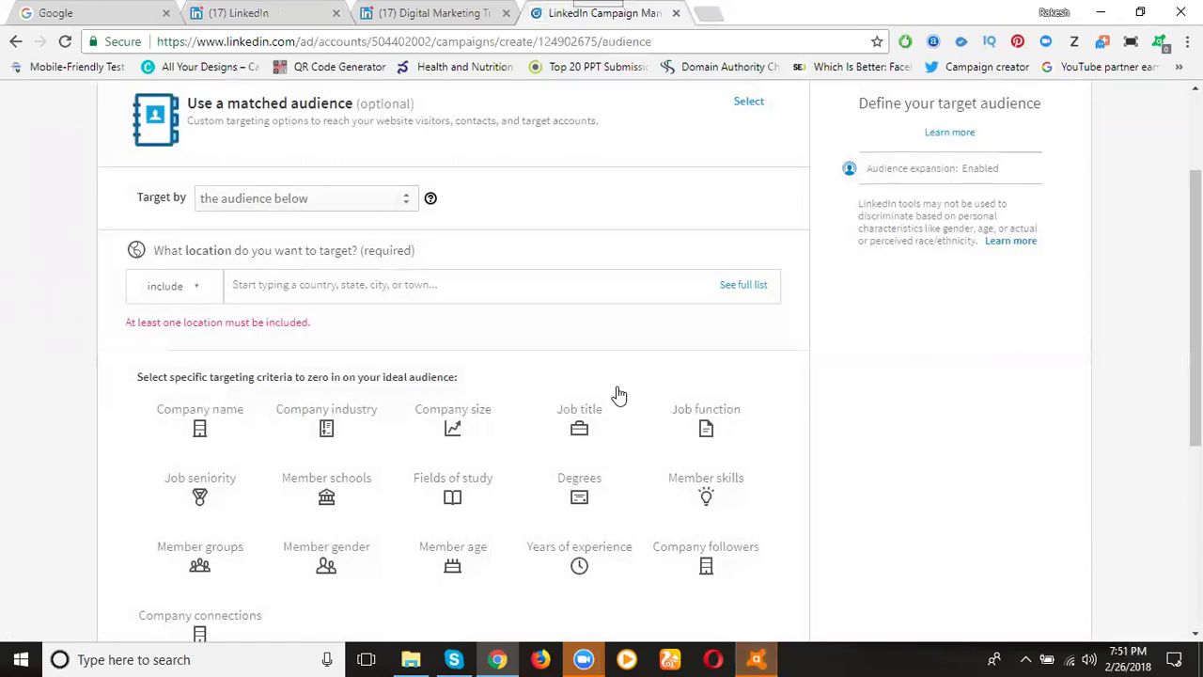
Include India as a target location for the campaign.
{"action": "left_click", "coordinate": [424, 285]}
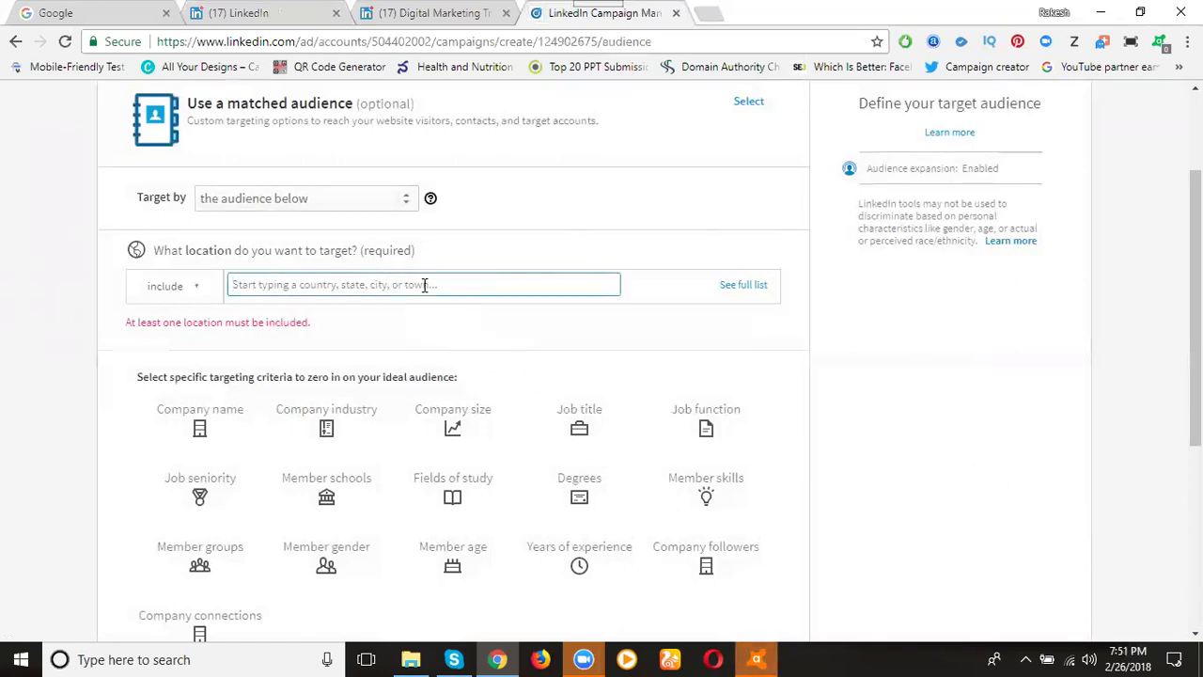
{"action": "type", "text": "ind"}
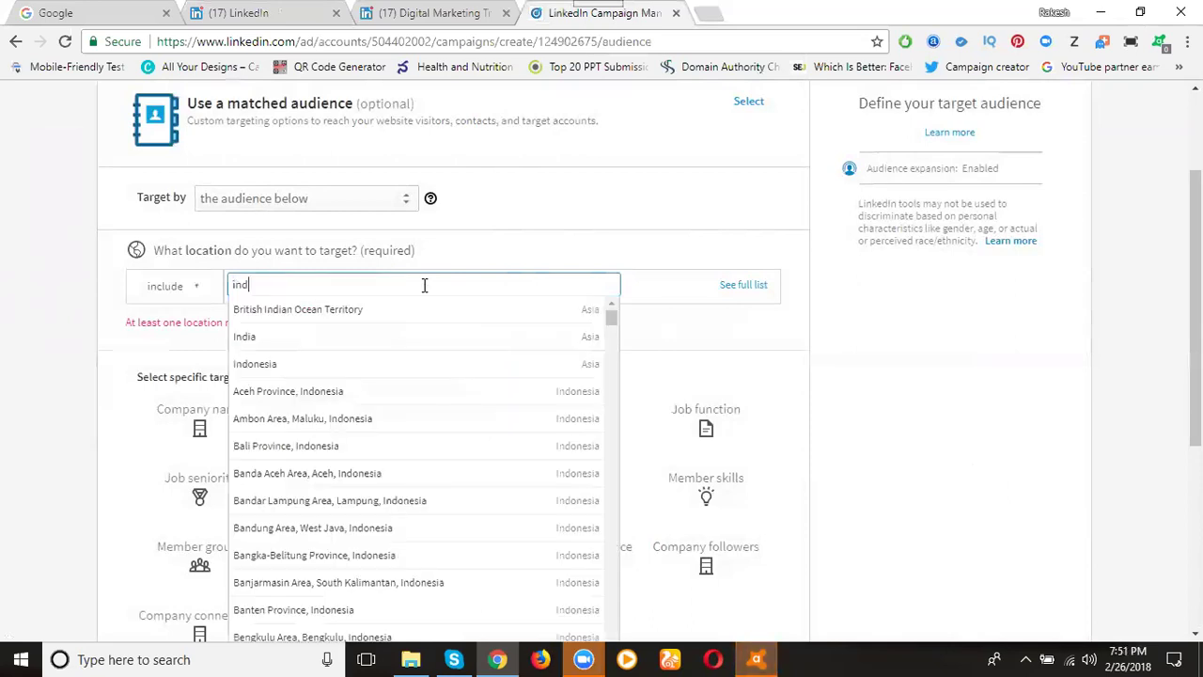
{"action": "type", "text": "ia"}
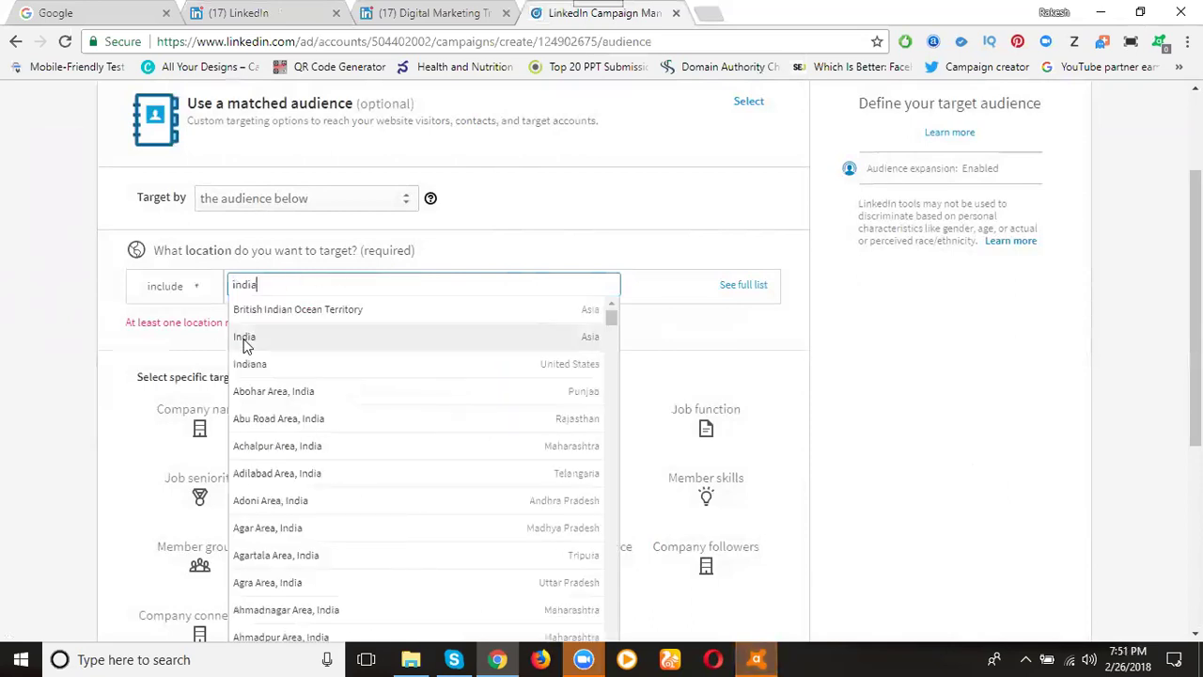
{"action": "left_click", "coordinate": [267, 340]}
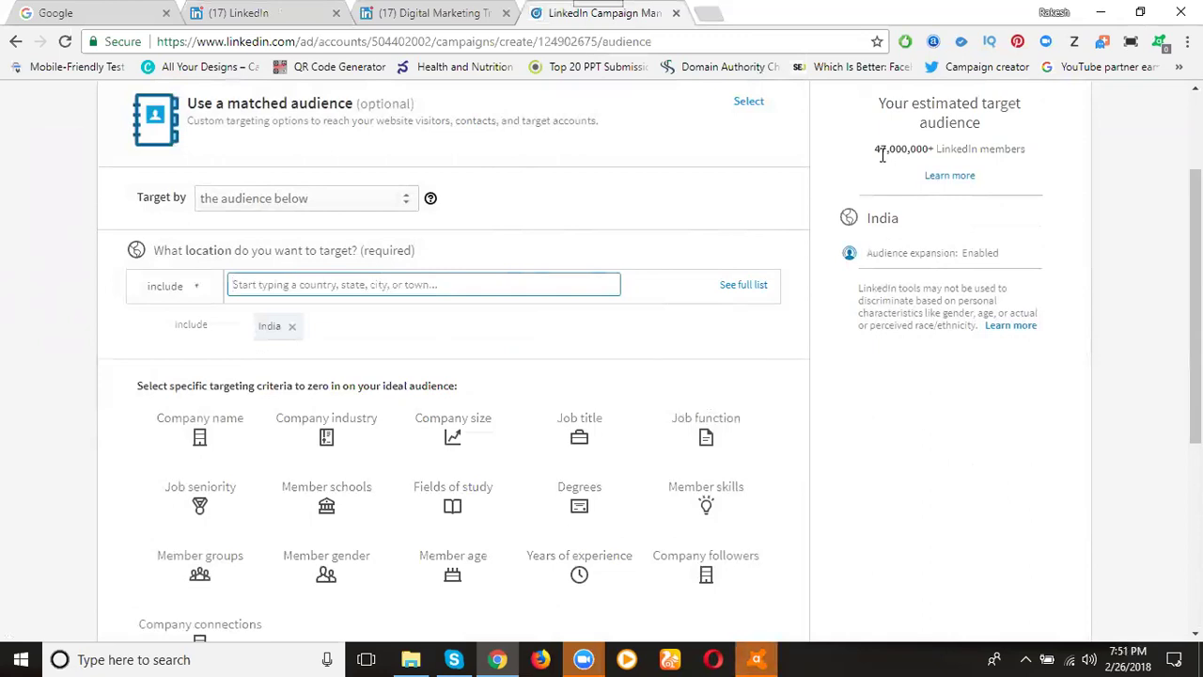
Add job title targeting and include Digital Marketing Specialist.
{"action": "scroll", "coordinate": [933, 205], "scroll_direction": "down", "scroll_amount": 2}
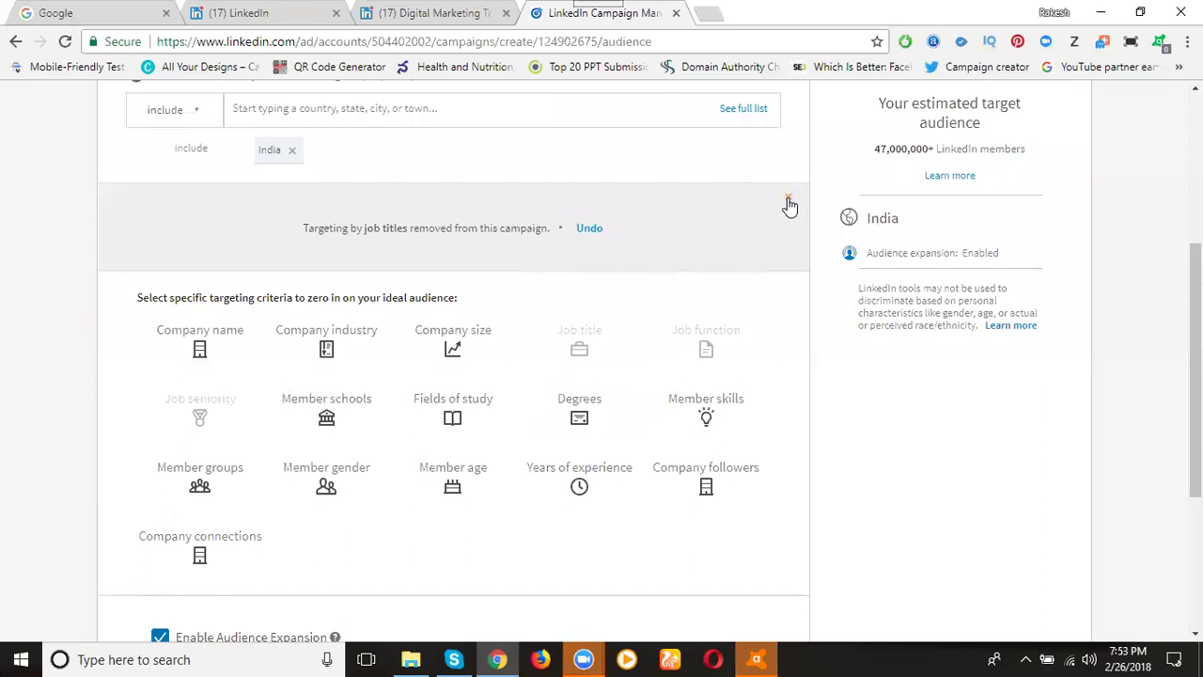
{"action": "left_click", "coordinate": [789, 201]}
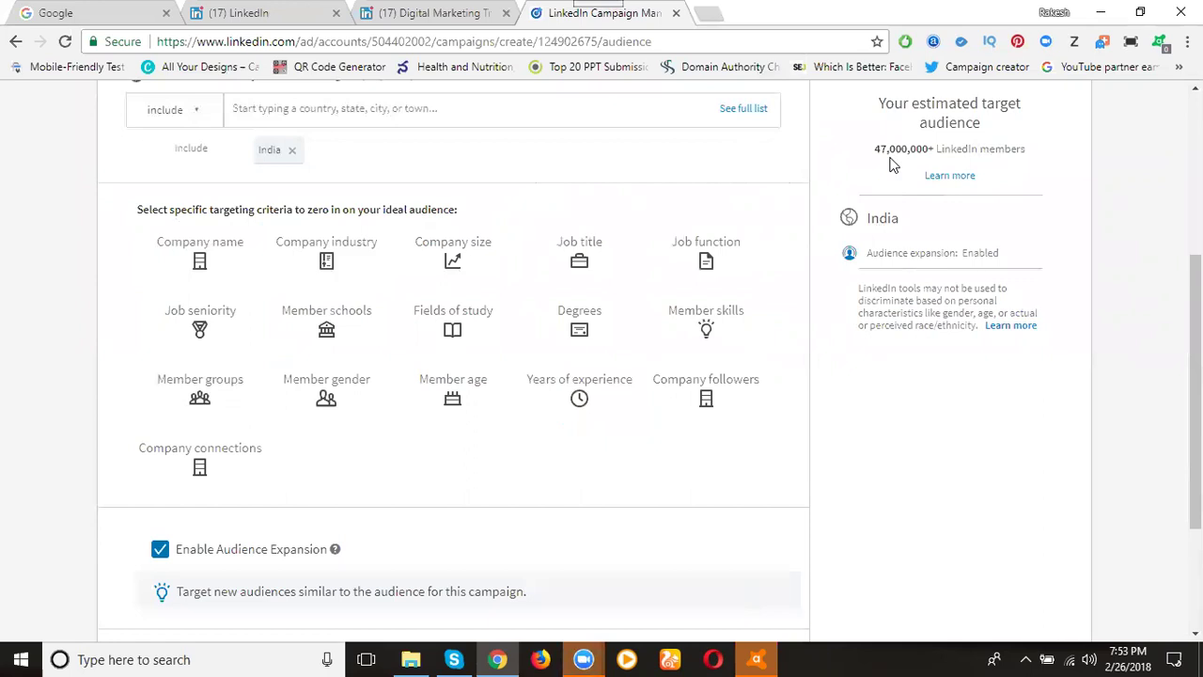
{"action": "left_click", "coordinate": [602, 261]}
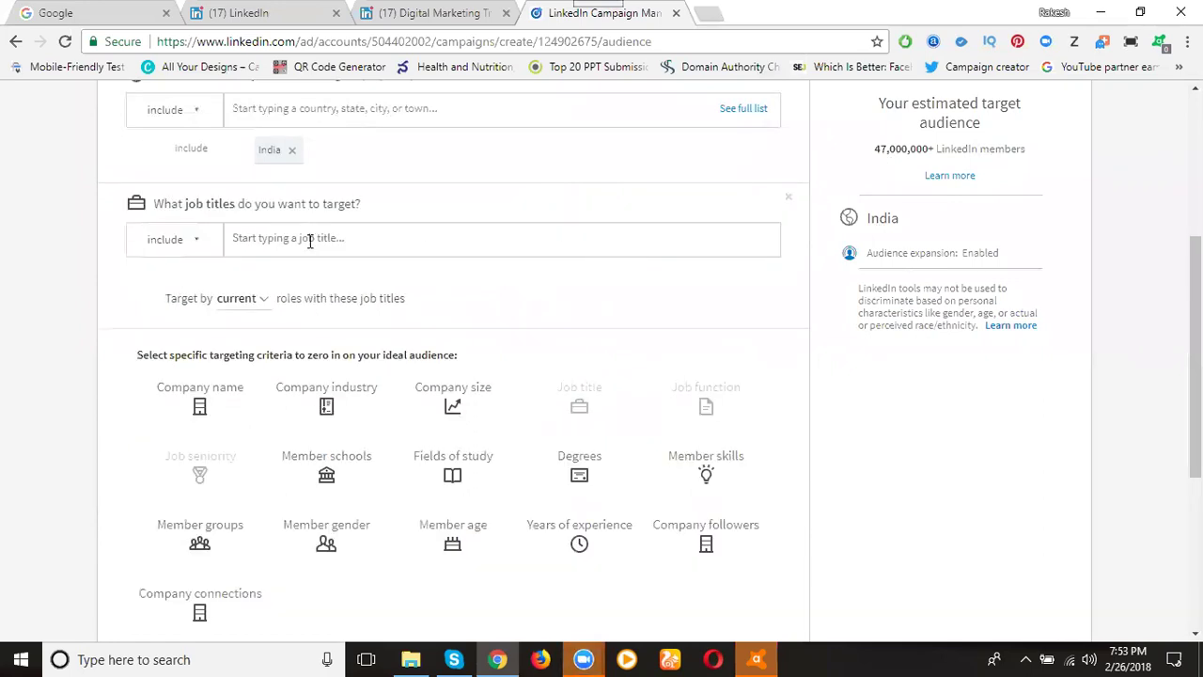
{"action": "type", "text": "digital"}
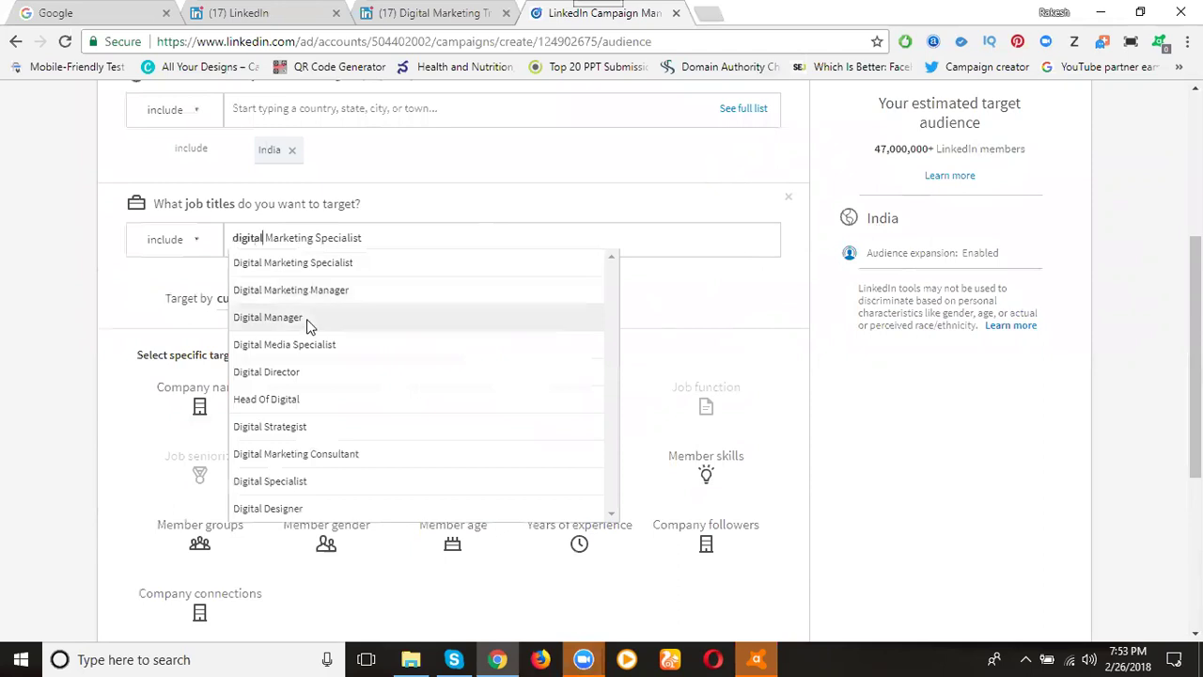
{"action": "left_click", "coordinate": [302, 264]}
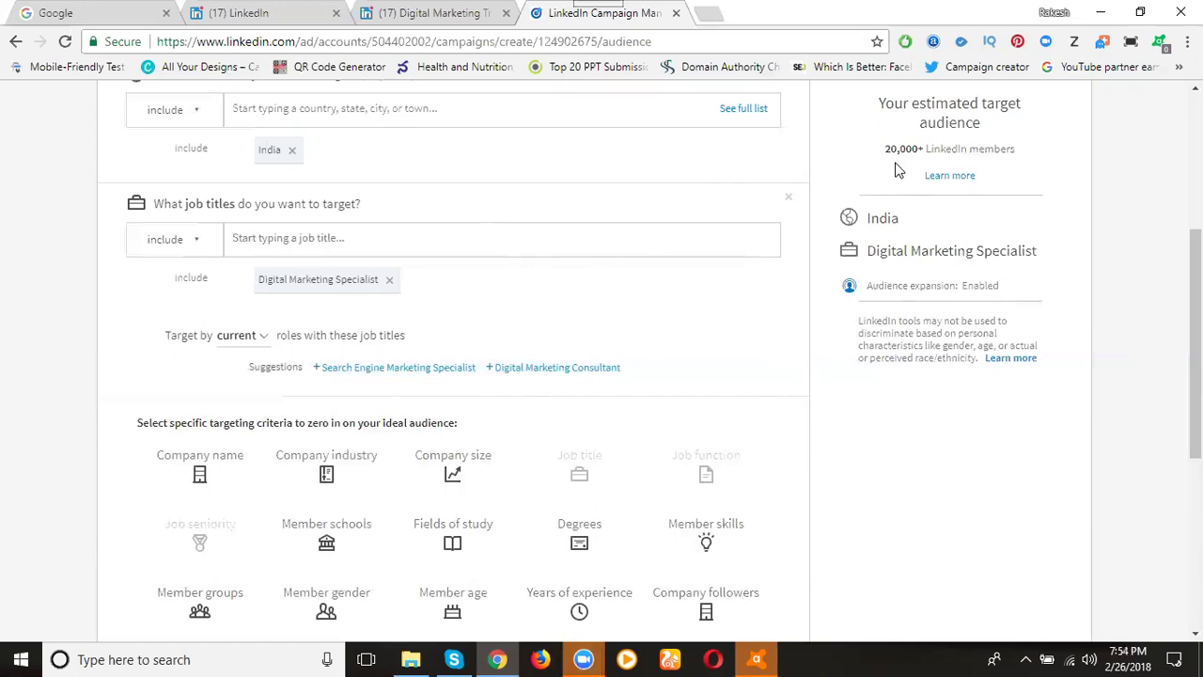
Add company industry targeting and try searching the industries for "ibm" and "dig".
{"action": "left_click", "coordinate": [315, 469]}
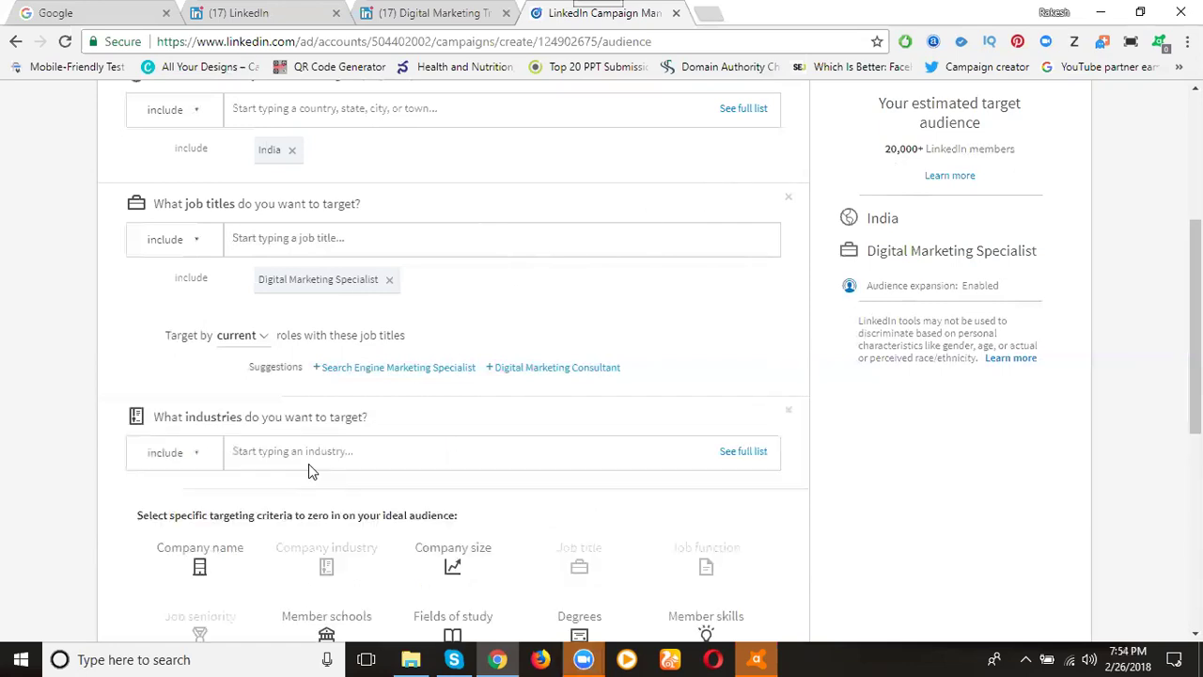
{"action": "left_click", "coordinate": [301, 447]}
{"action": "type", "text": "I"}
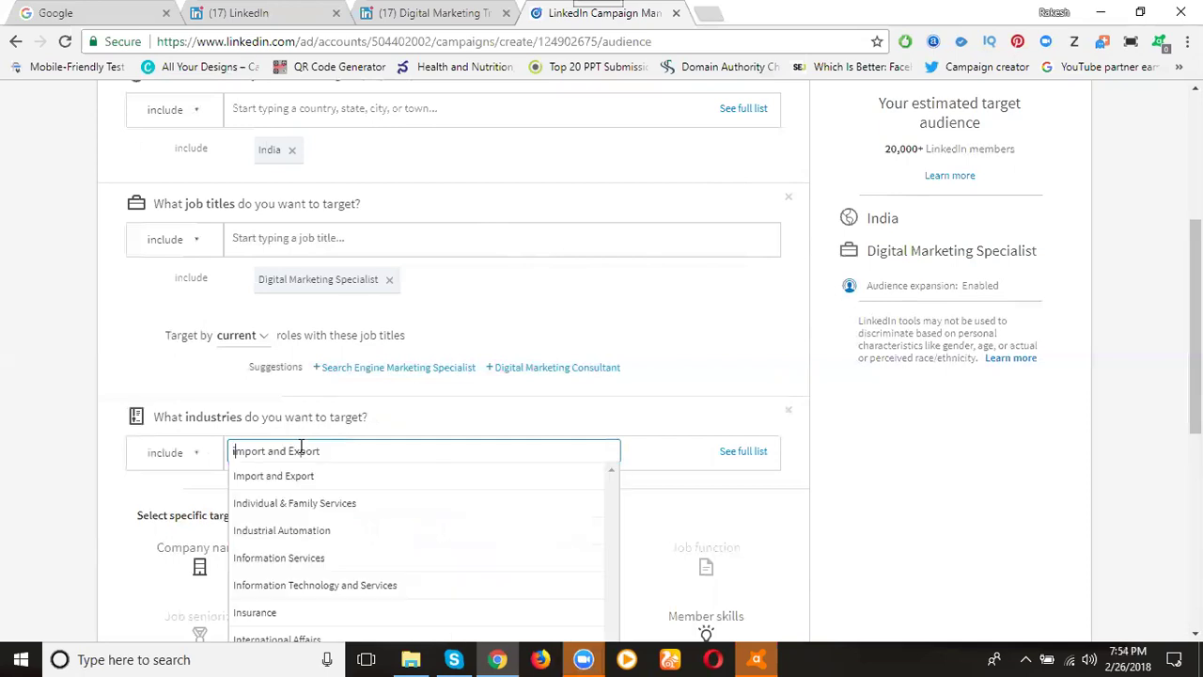
{"action": "type", "text": "bm"}
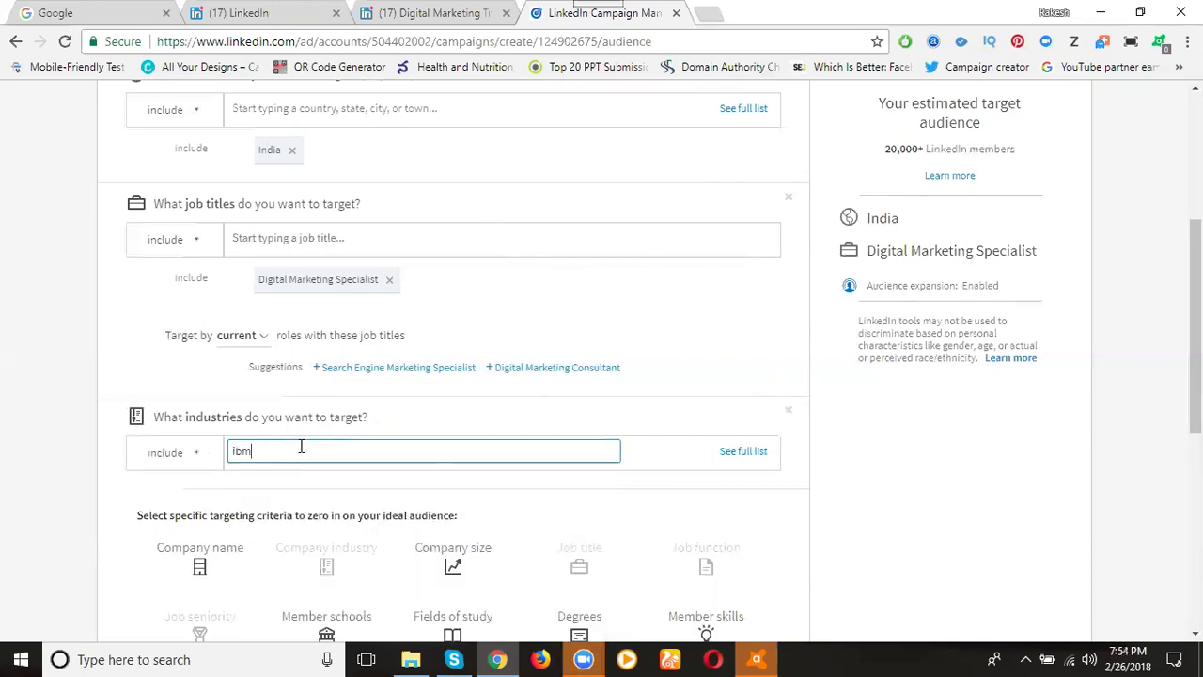
{"action": "key", "text": "ctrl+a"}
{"action": "key", "text": "BackSpace"}
{"action": "type", "text": "d"}
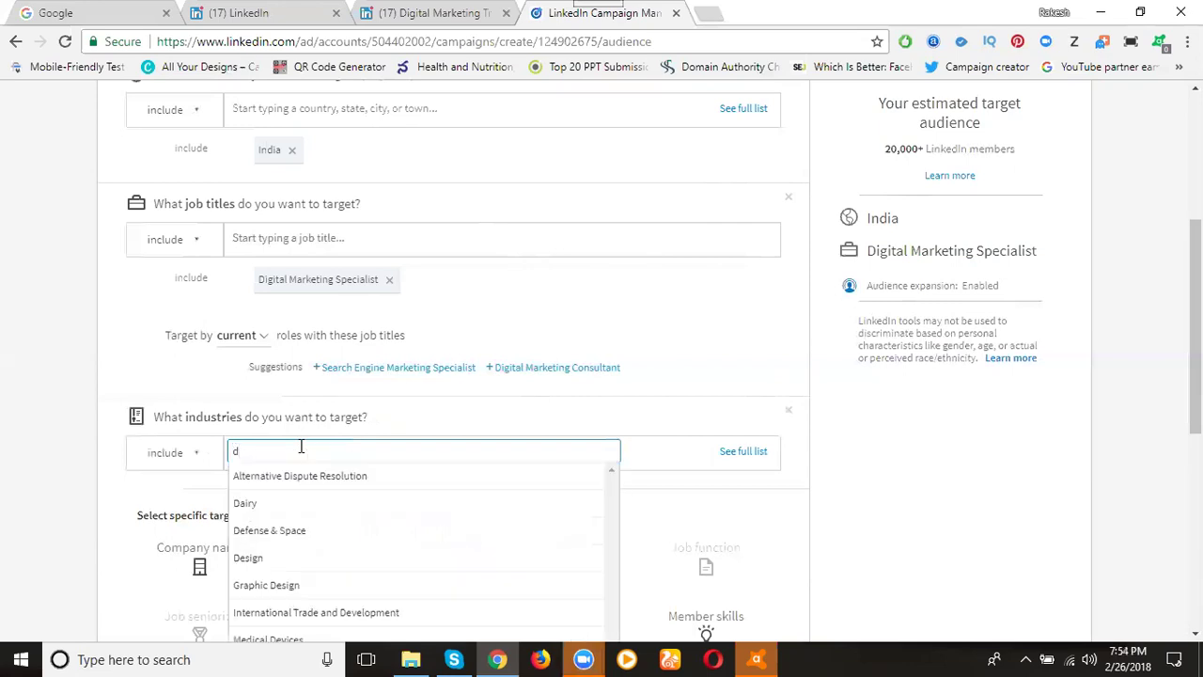
{"action": "scroll", "coordinate": [137, 419], "scroll_direction": "down", "scroll_amount": 1}
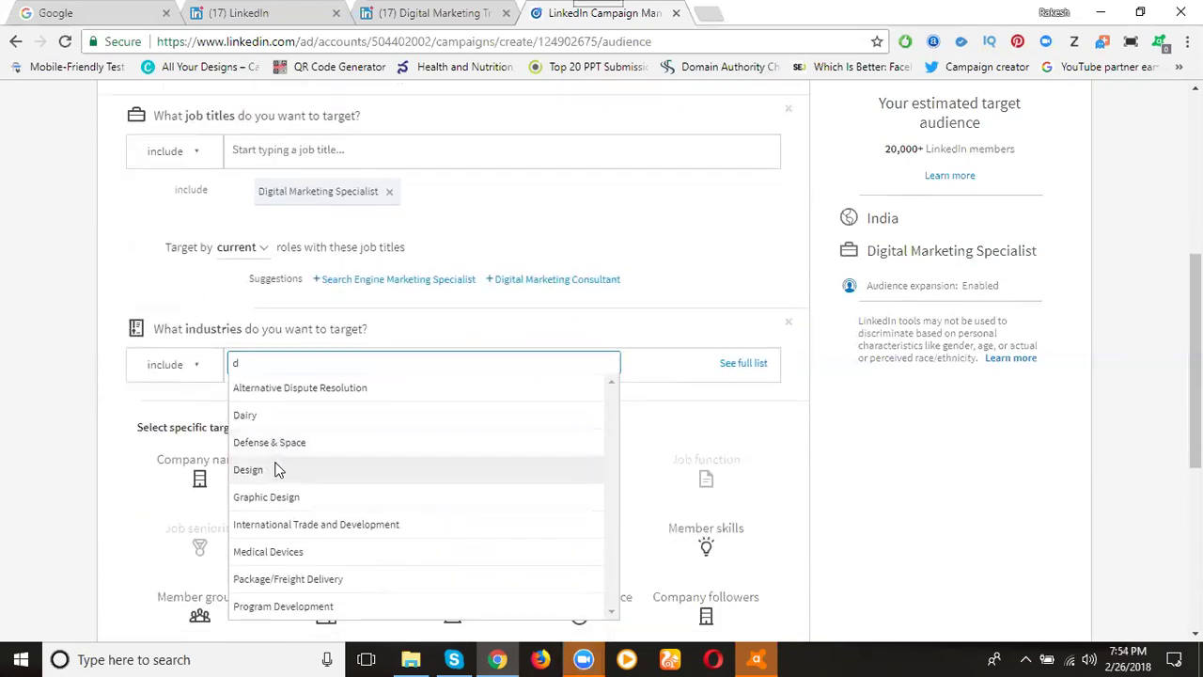
{"action": "type", "text": "ig"}
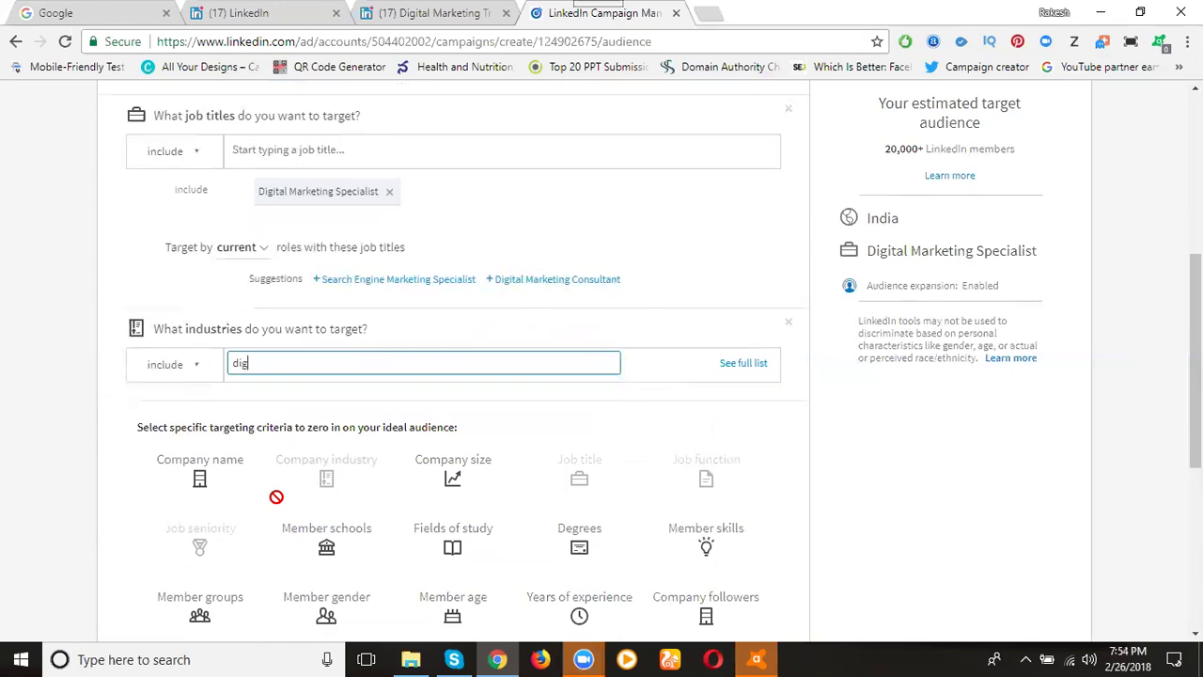
{"action": "key", "text": "BackSpace"}
{"action": "key", "text": "BackSpace"}
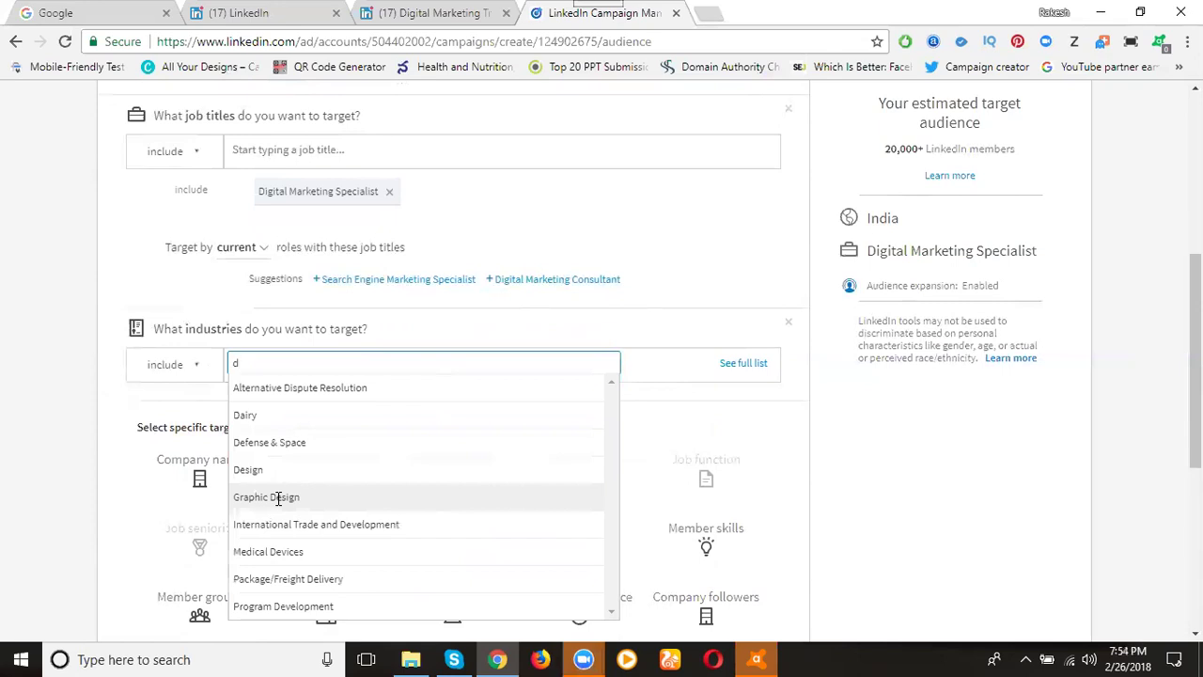
{"action": "key", "text": "BackSpace"}
Try industry searches for "we" and "so", and include Internet as the target industry.
{"action": "type", "text": "we"}
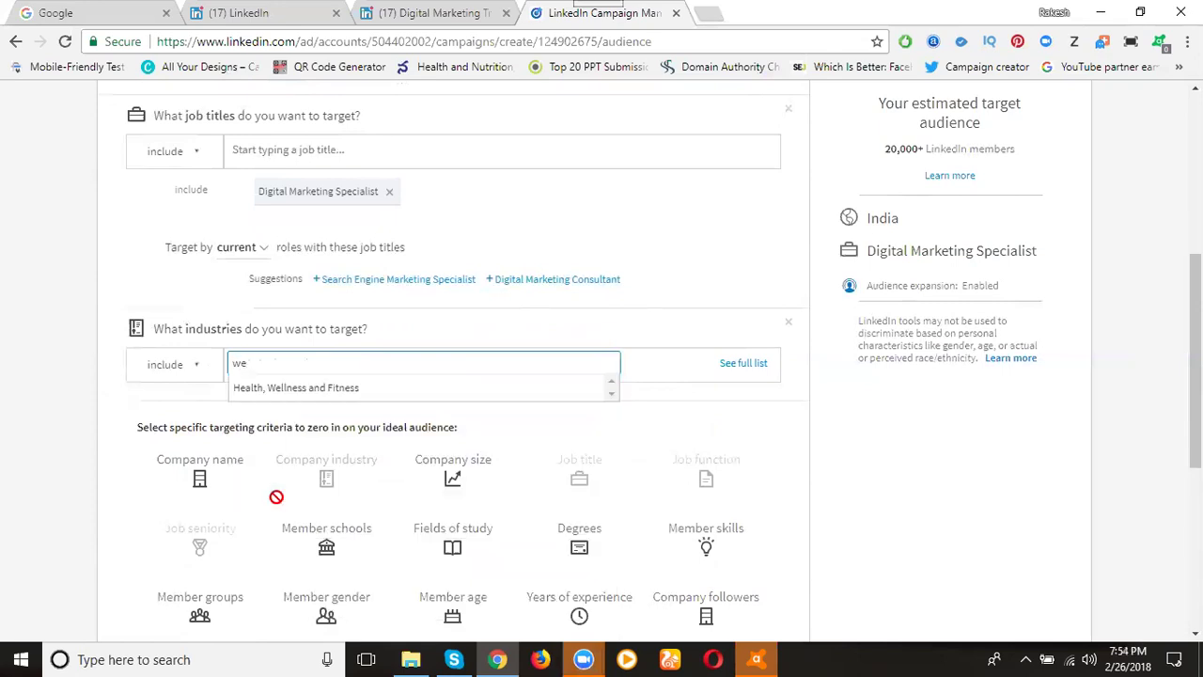
{"action": "key", "text": "BackSpace"}
{"action": "key", "text": "BackSpace"}
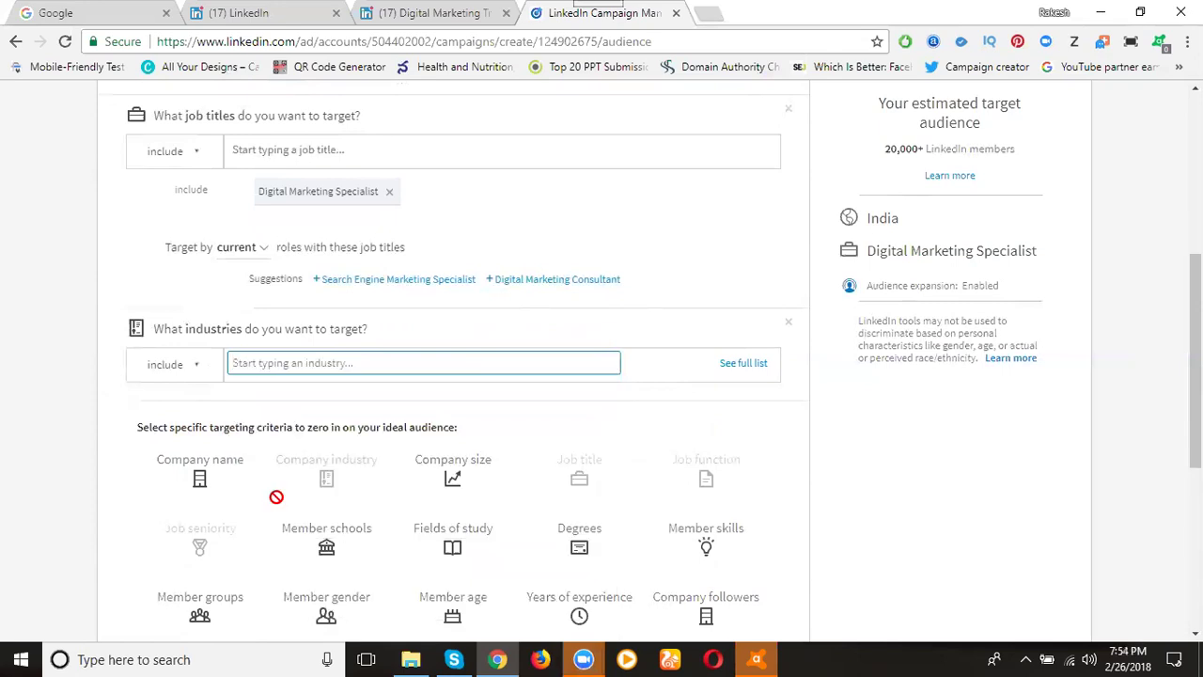
{"action": "type", "text": "d"}
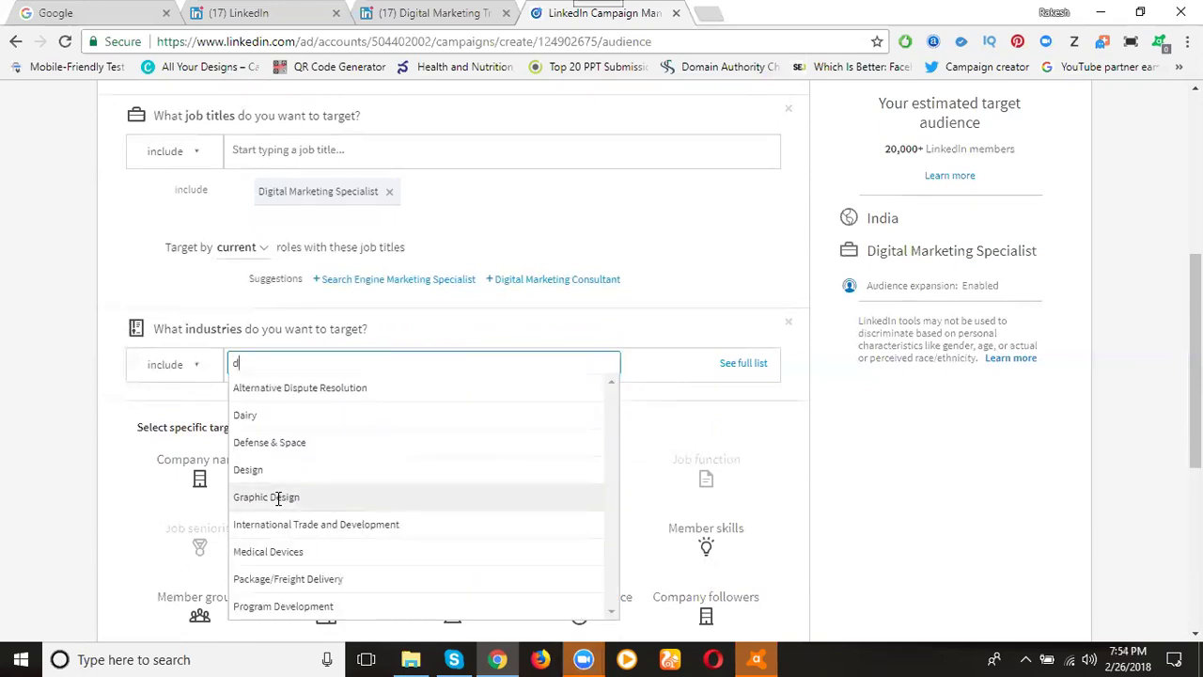
{"action": "key", "text": "BackSpace"}
{"action": "type", "text": "so"}
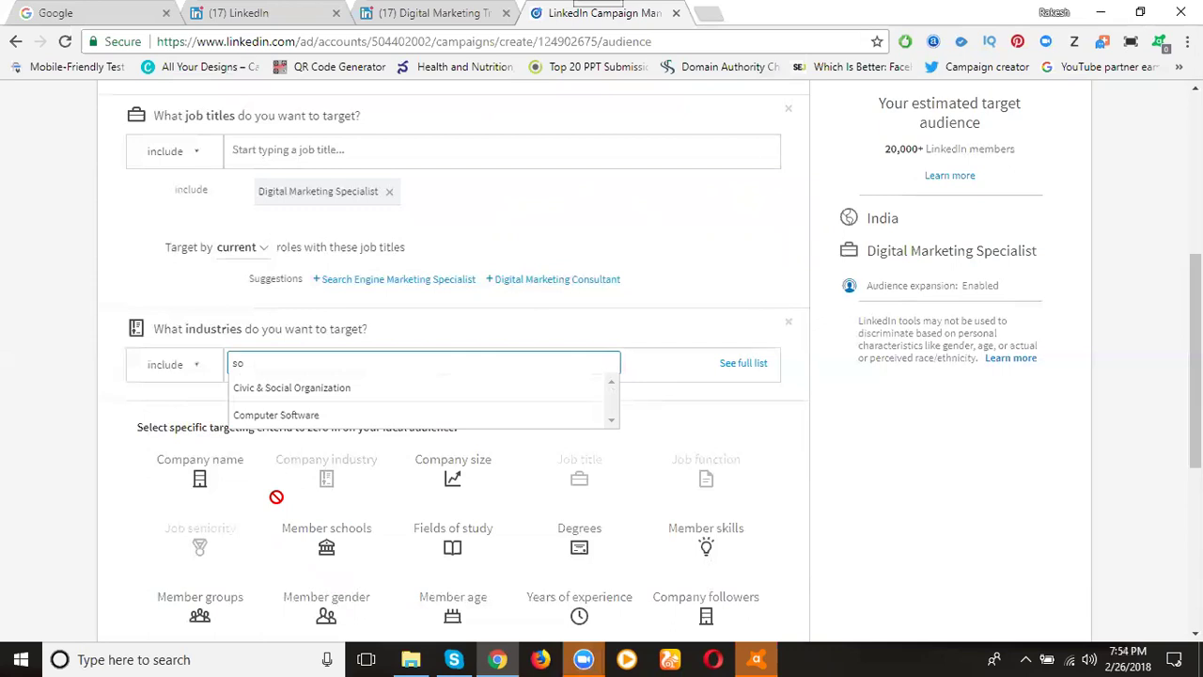
{"action": "key", "text": "BackSpace"}
{"action": "key", "text": "BackSpace"}
{"action": "type", "text": "individual & Family Service"}
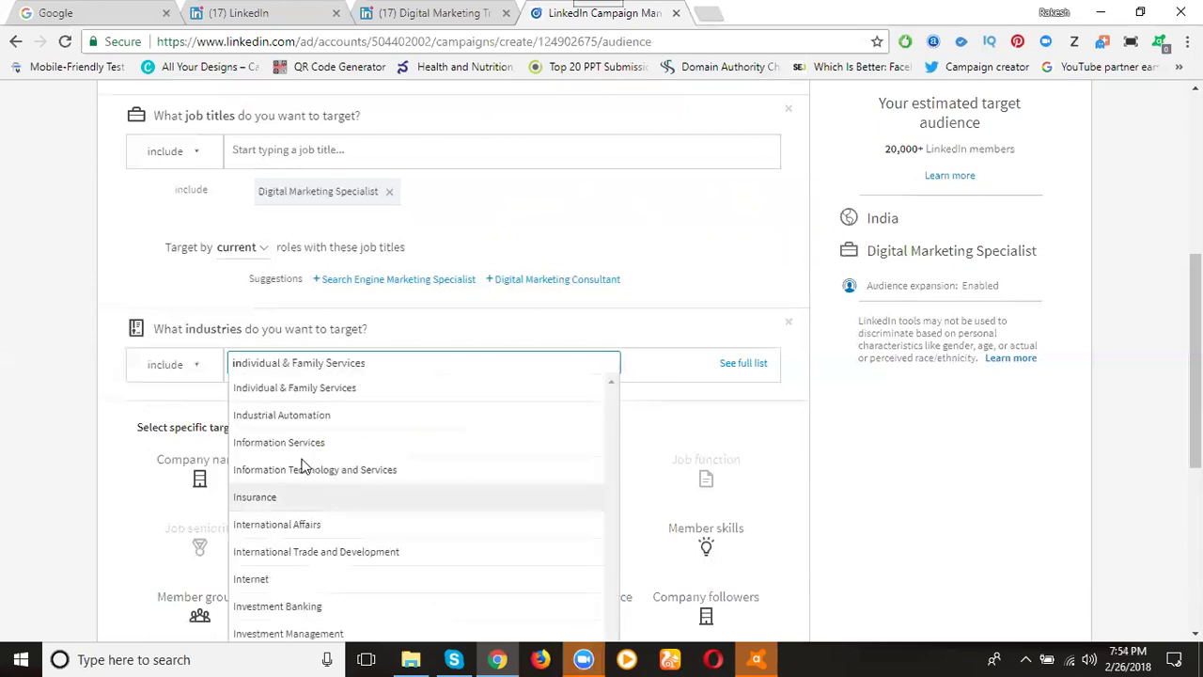
{"action": "left_click", "coordinate": [272, 578]}
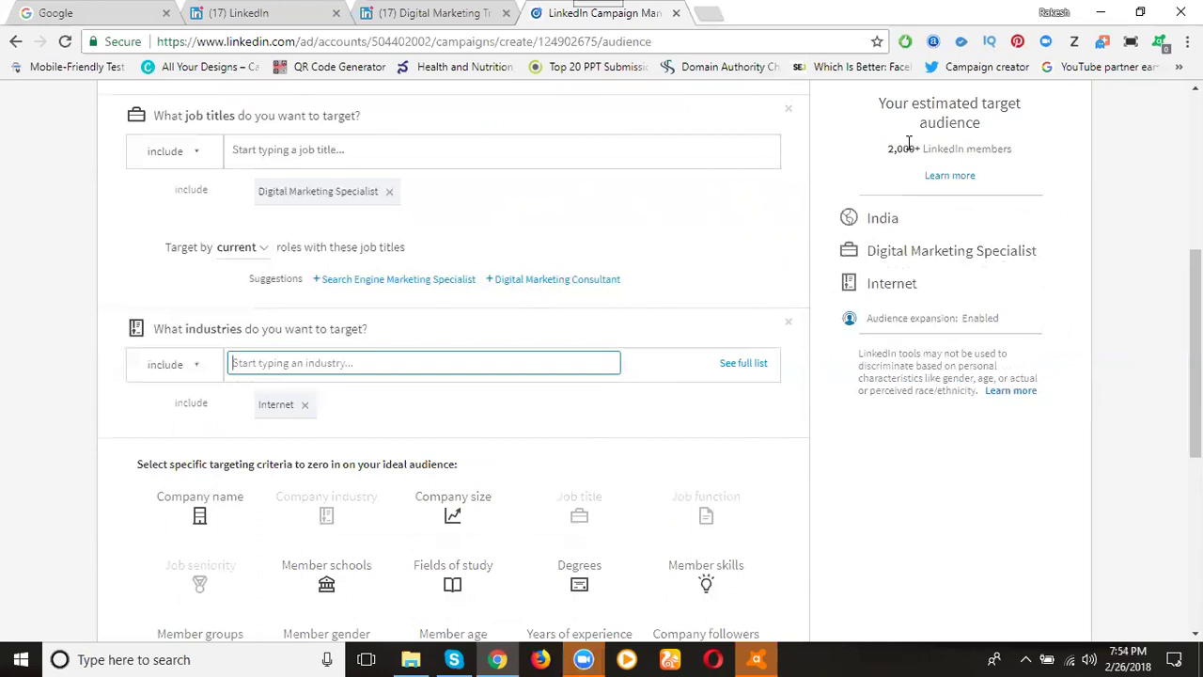
Remove the industry and job title targeting from the campaign and dismiss both removal notices.
{"action": "left_click", "coordinate": [788, 322]}
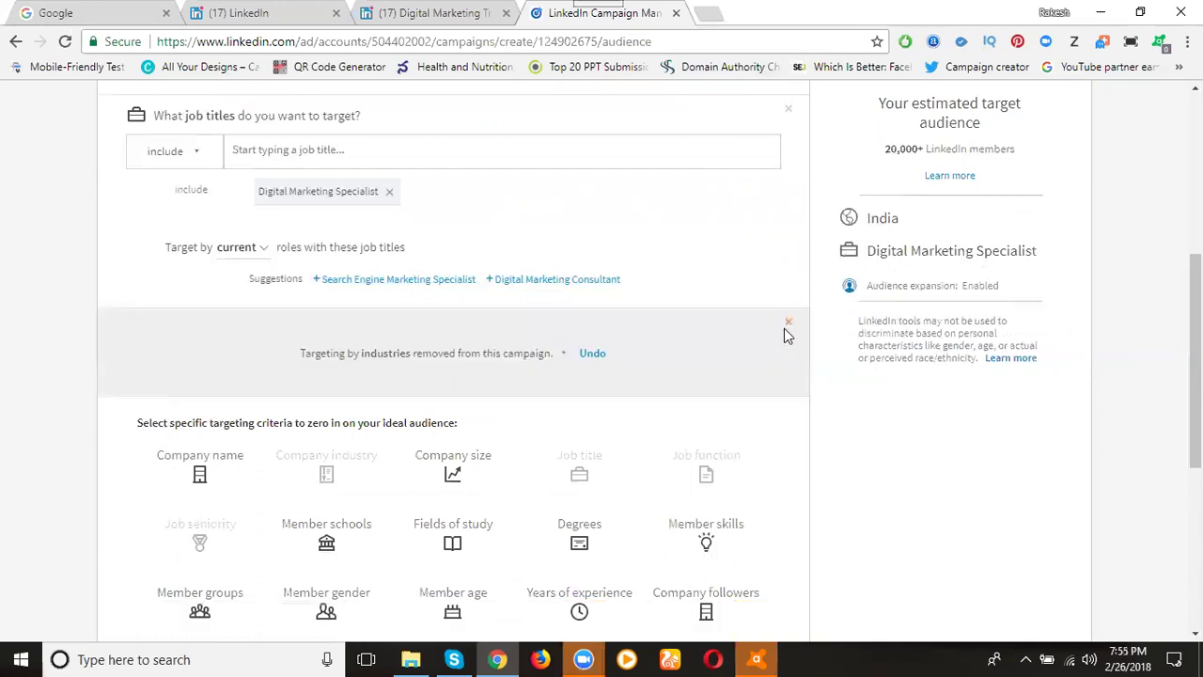
{"action": "left_click", "coordinate": [788, 324]}
{"action": "left_click", "coordinate": [786, 115]}
{"action": "left_click", "coordinate": [785, 117]}
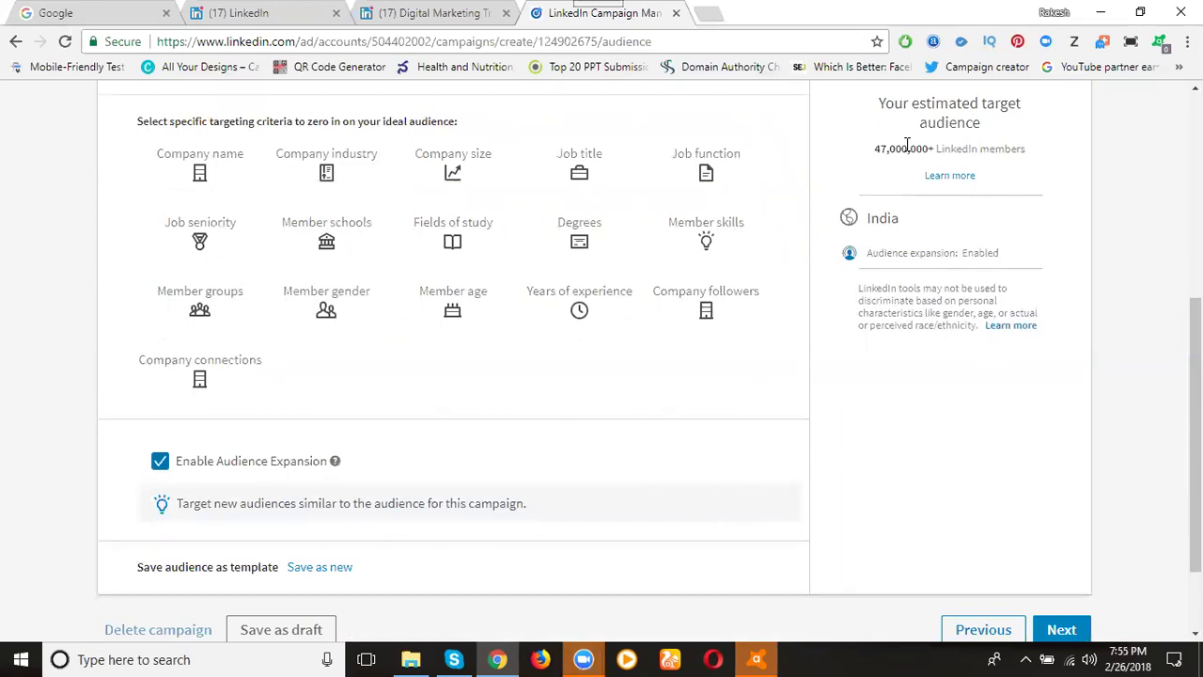
Add United States to the included target locations and continue to the campaign's budget step.
{"action": "scroll", "coordinate": [682, 236], "scroll_direction": "down", "scroll_amount": 2}
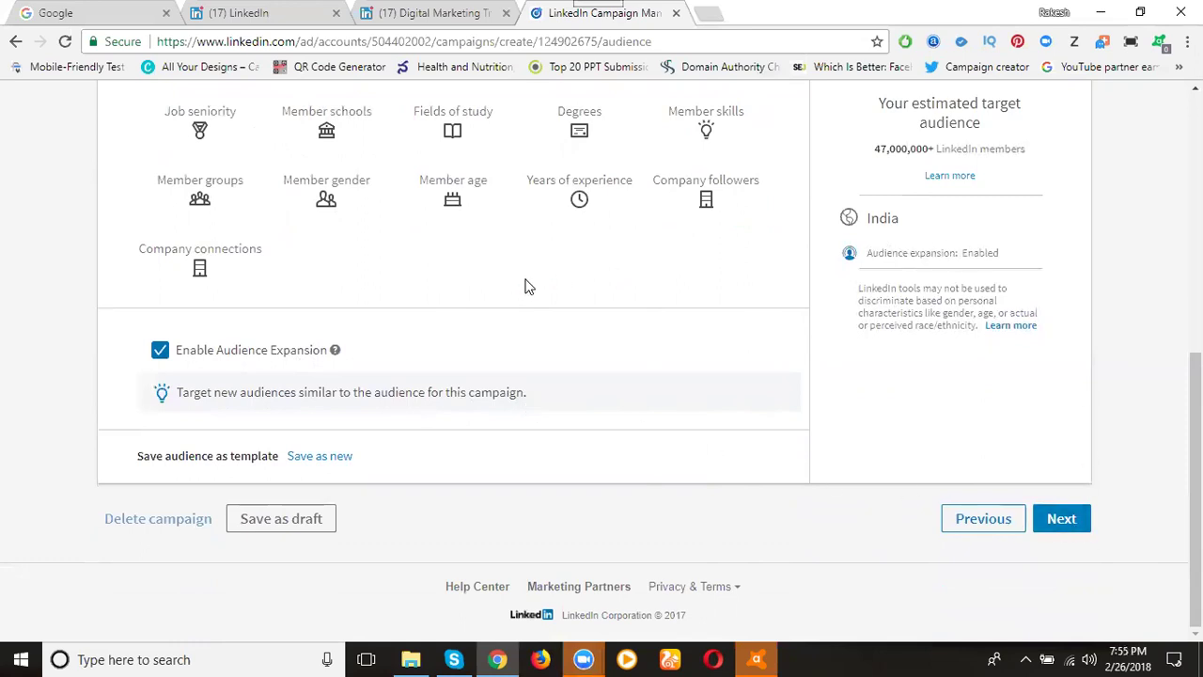
{"action": "scroll", "coordinate": [525, 287], "scroll_direction": "up", "scroll_amount": 6}
{"action": "left_click", "coordinate": [315, 436]}
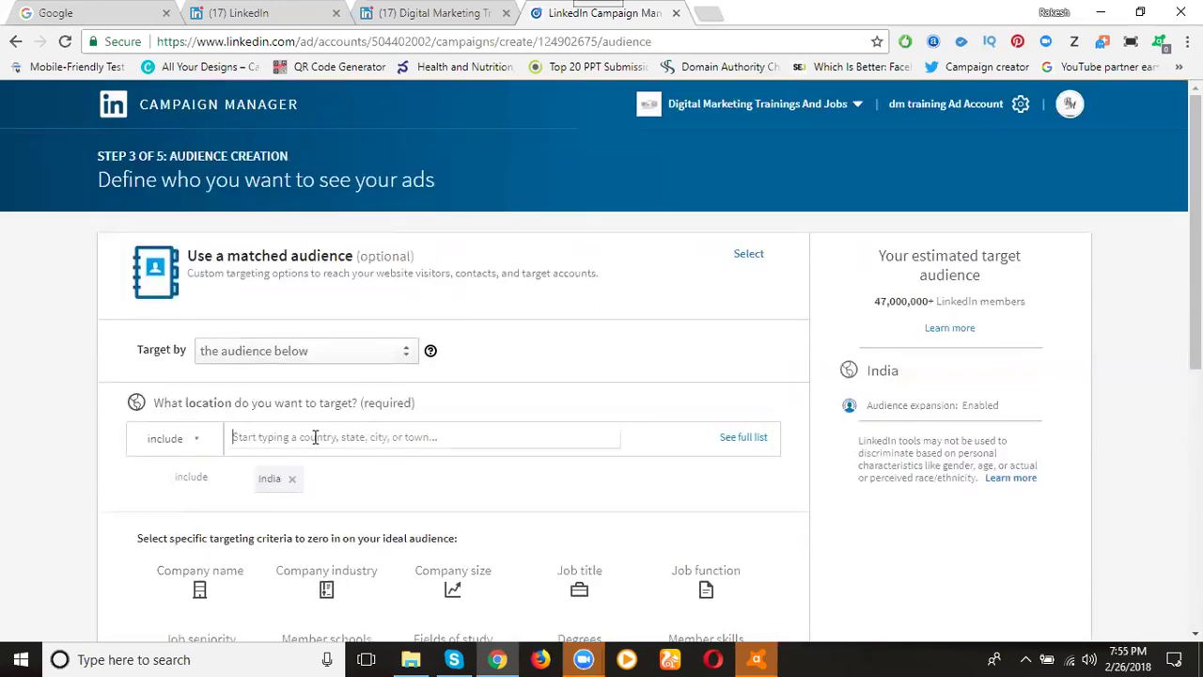
{"action": "type", "text": "united"}
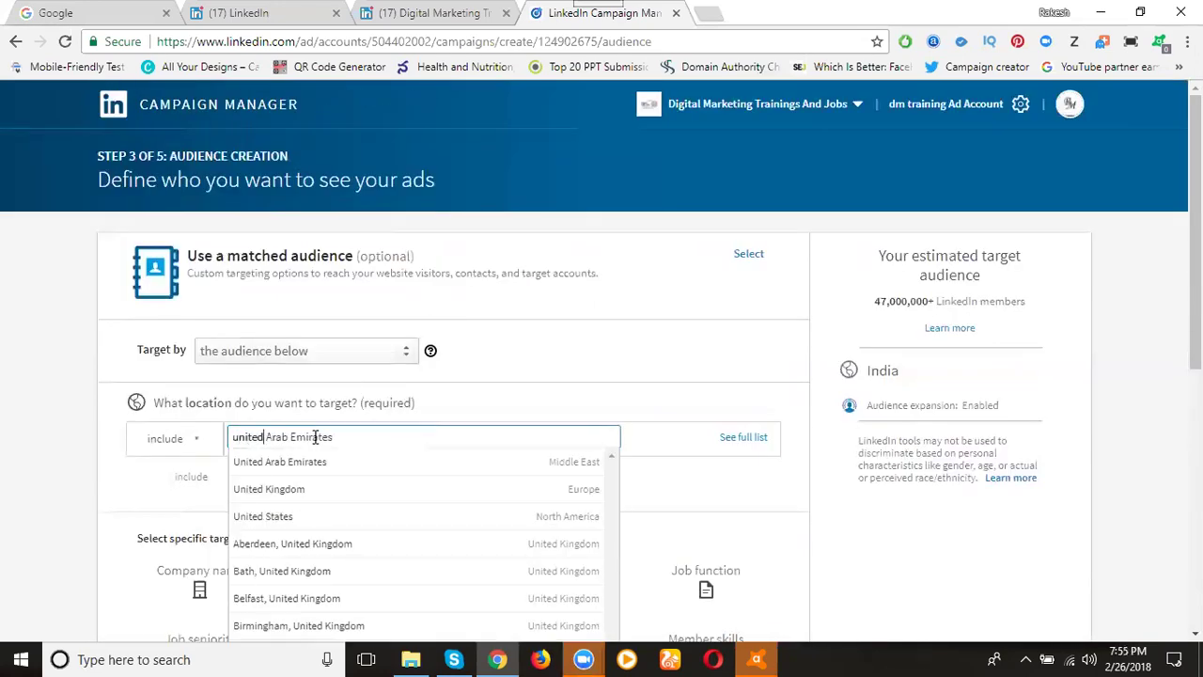
{"action": "left_click", "coordinate": [303, 517]}
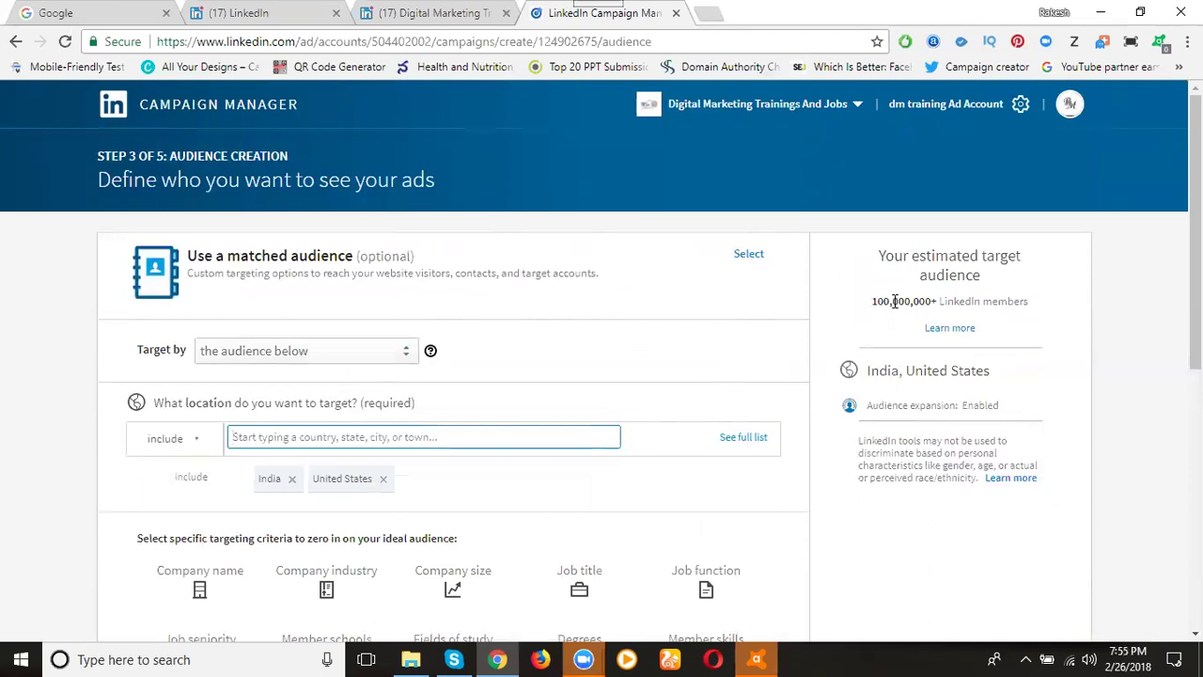
{"action": "scroll", "coordinate": [892, 300], "scroll_direction": "down", "scroll_amount": 6}
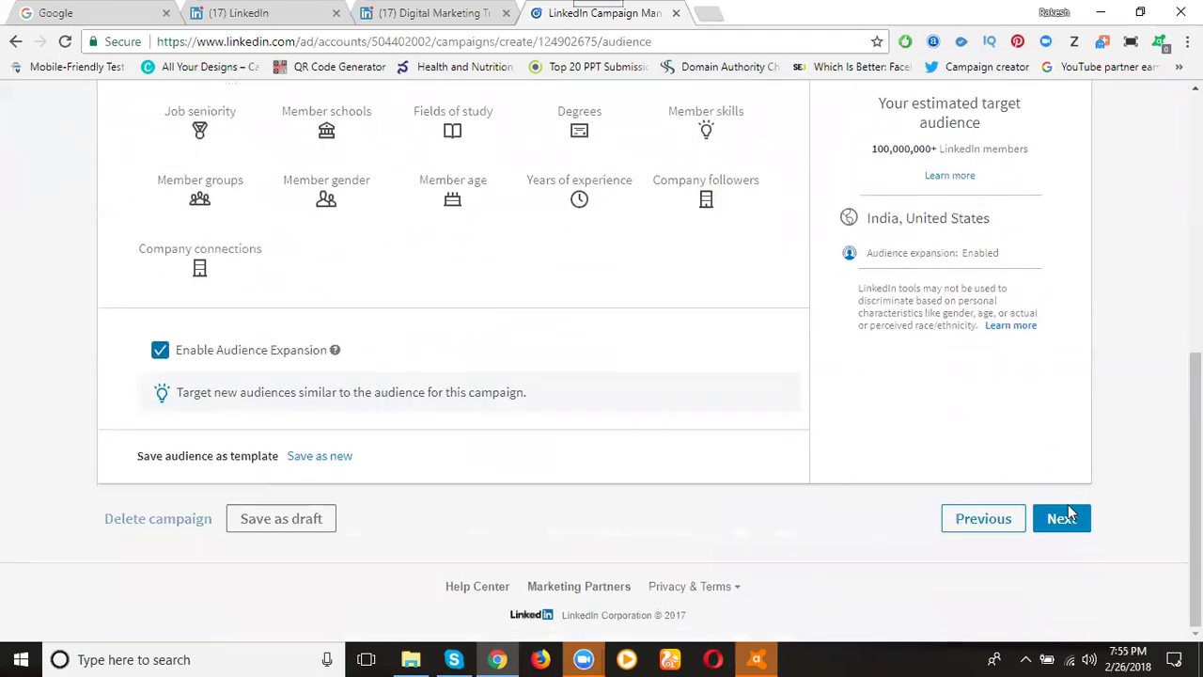
{"action": "left_click", "coordinate": [1066, 522]}
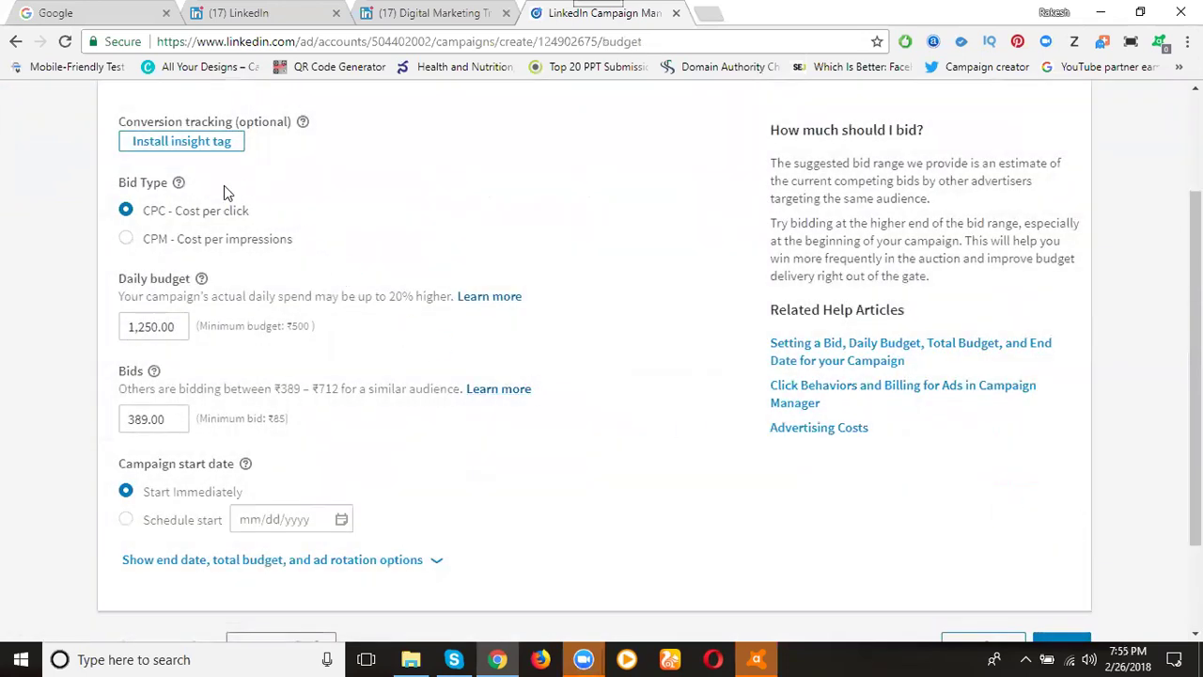
Compare the suggested bids for the CPM and CPC bid types, ending on CPM - Cost per impressions.
{"action": "left_click", "coordinate": [157, 247]}
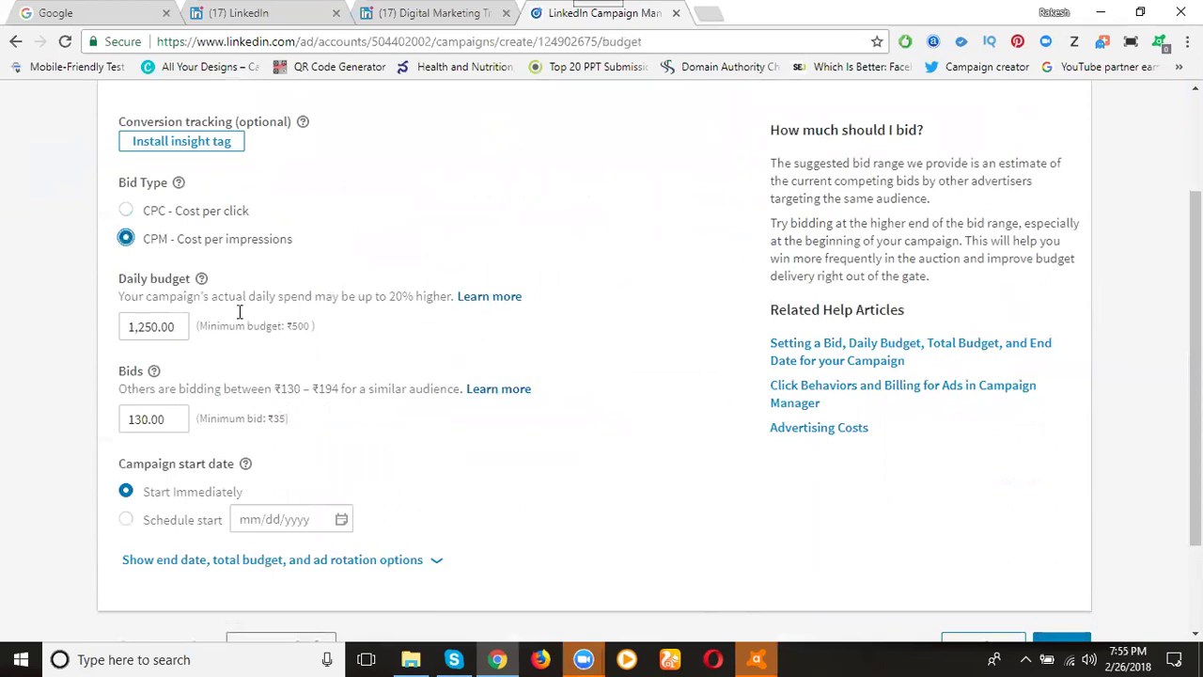
{"action": "left_click", "coordinate": [156, 212]}
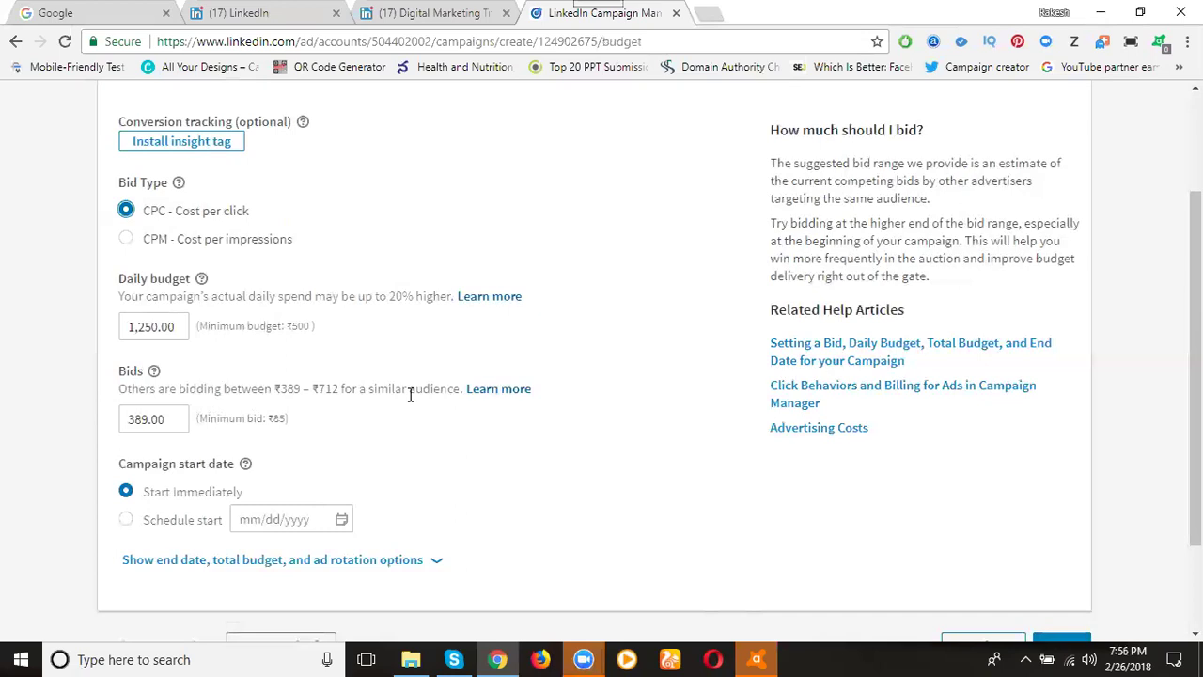
{"action": "left_click", "coordinate": [179, 239]}
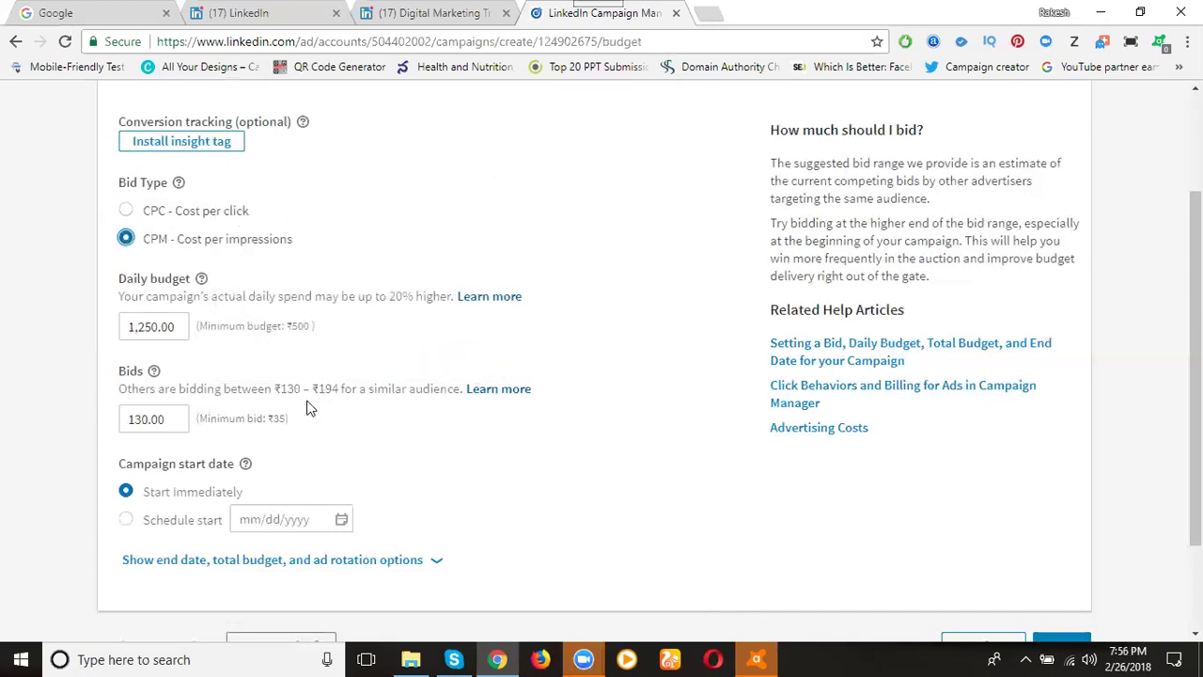
Set the campaign's daily budget to ₹500.
{"action": "left_click", "coordinate": [166, 327]}
{"action": "double_click", "coordinate": [158, 327]}
{"action": "type", "text": "500"}
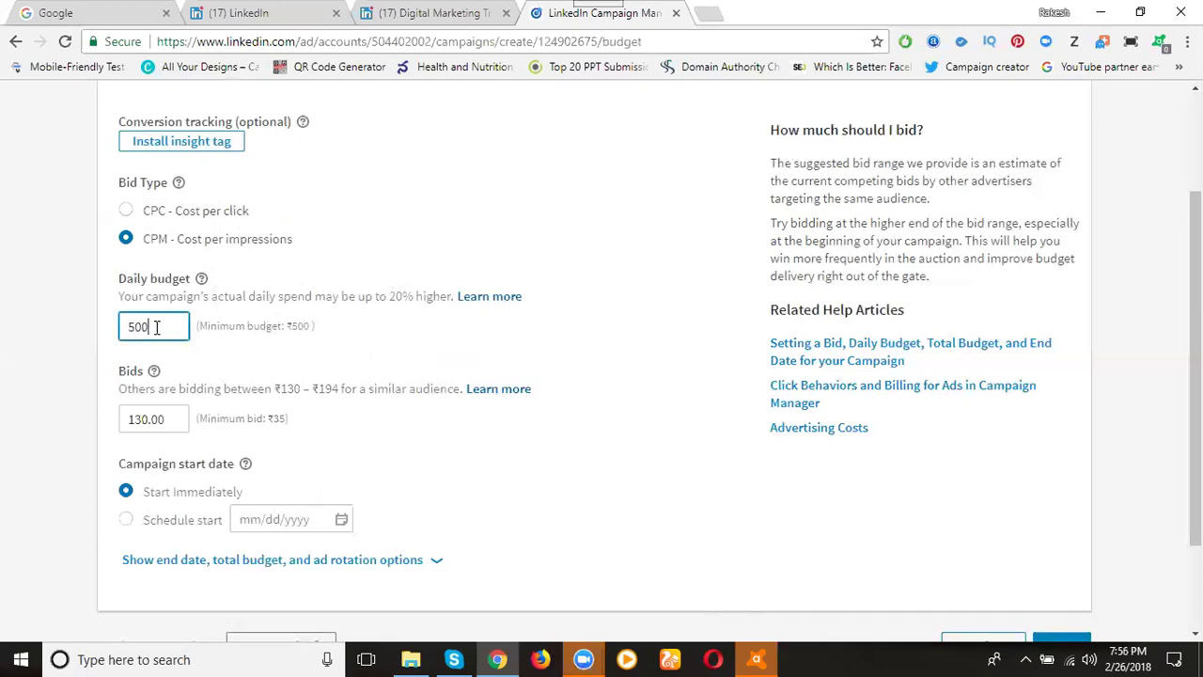
{"action": "left_click", "coordinate": [369, 355]}
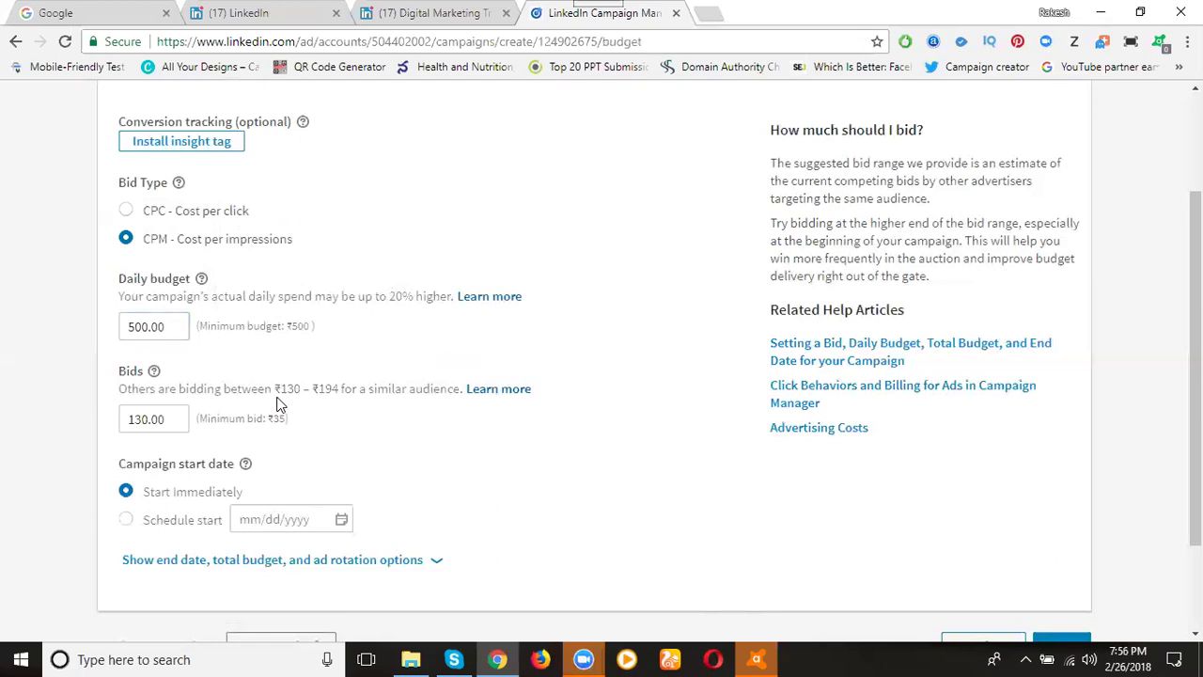
Switch the bid type to CPC and back to CPM, and try the scheduled campaign start option.
{"action": "left_click", "coordinate": [128, 210]}
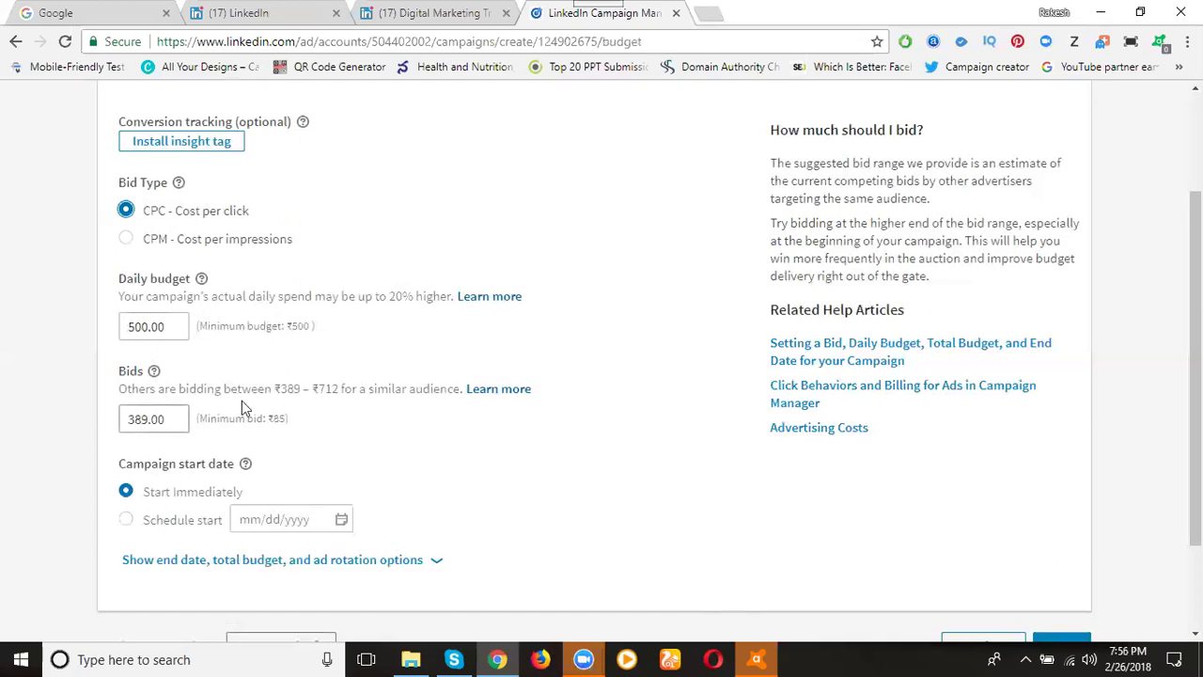
{"action": "left_click", "coordinate": [153, 243]}
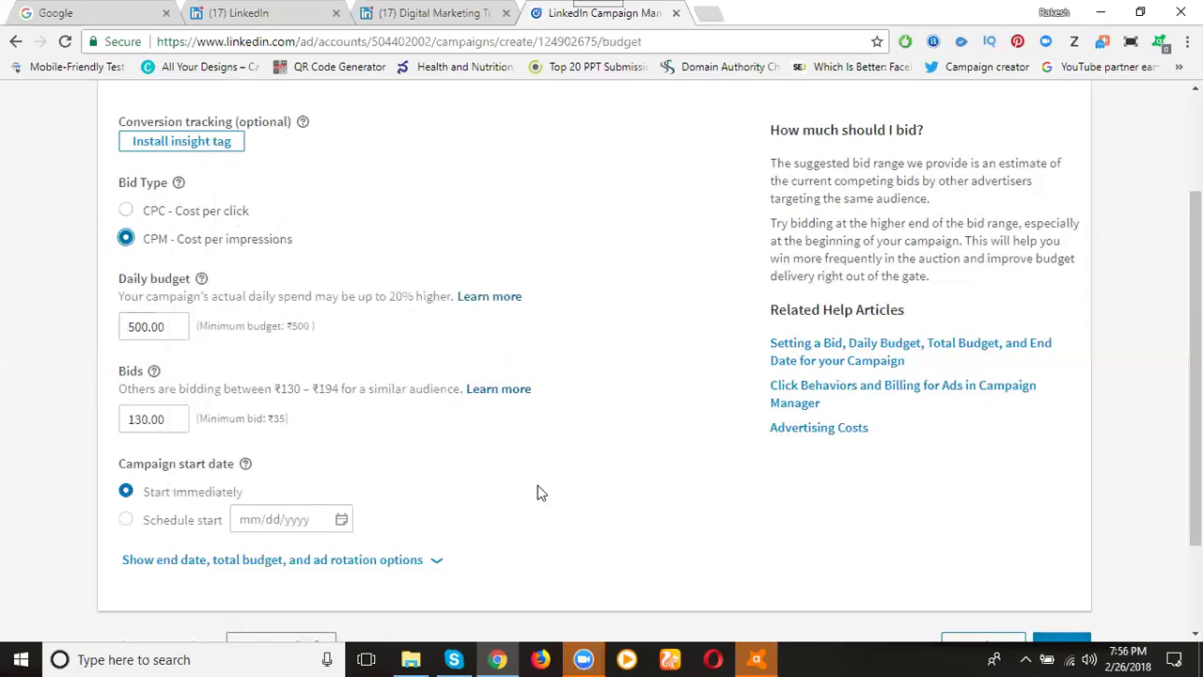
{"action": "scroll", "coordinate": [540, 491], "scroll_direction": "down", "scroll_amount": 2}
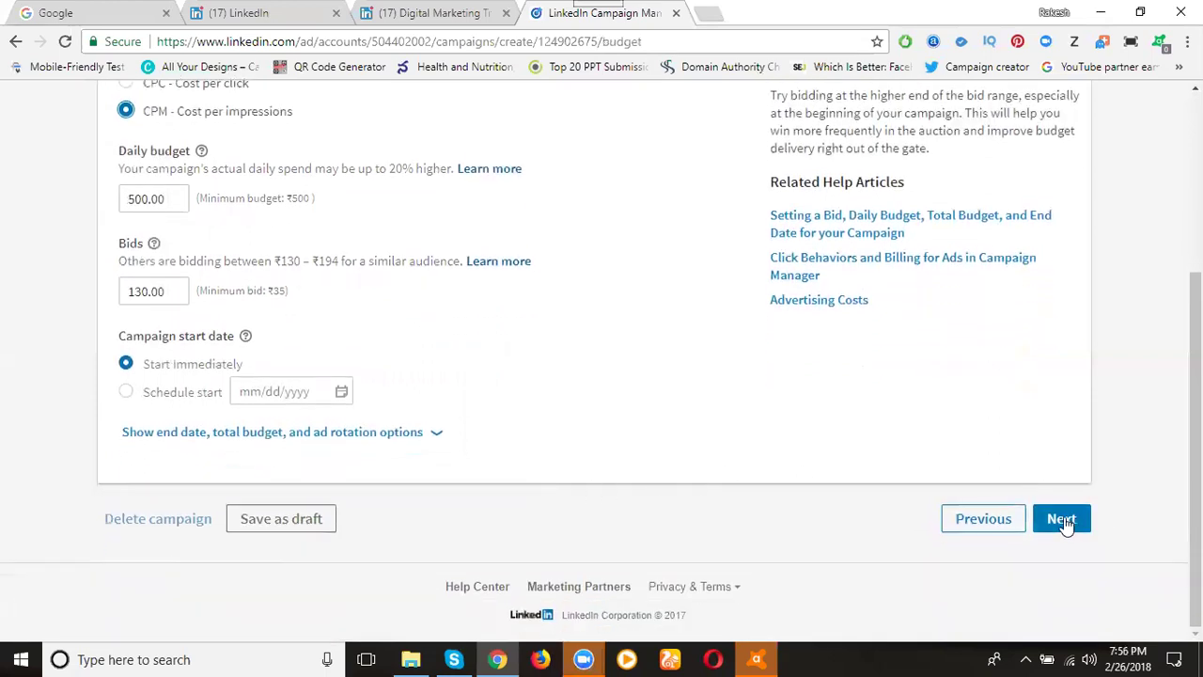
{"action": "left_click", "coordinate": [157, 391]}
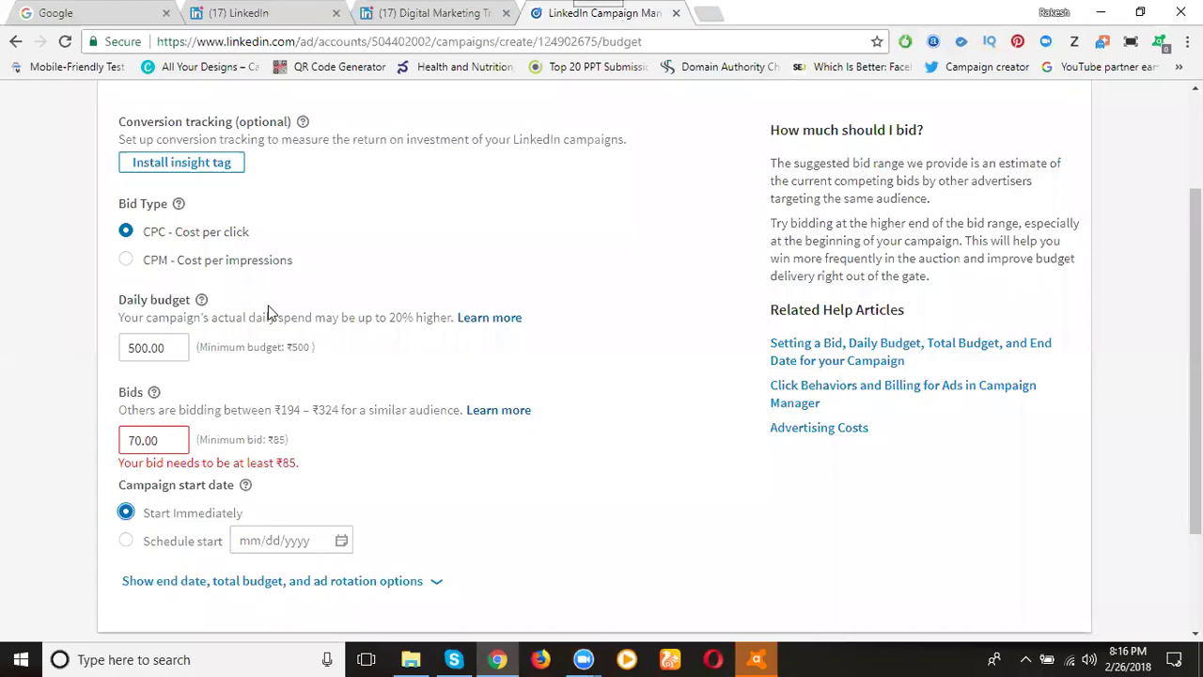
Set the cost-per-click bid to ₹120 and continue to the payment details and launch step.
{"action": "double_click", "coordinate": [185, 440]}
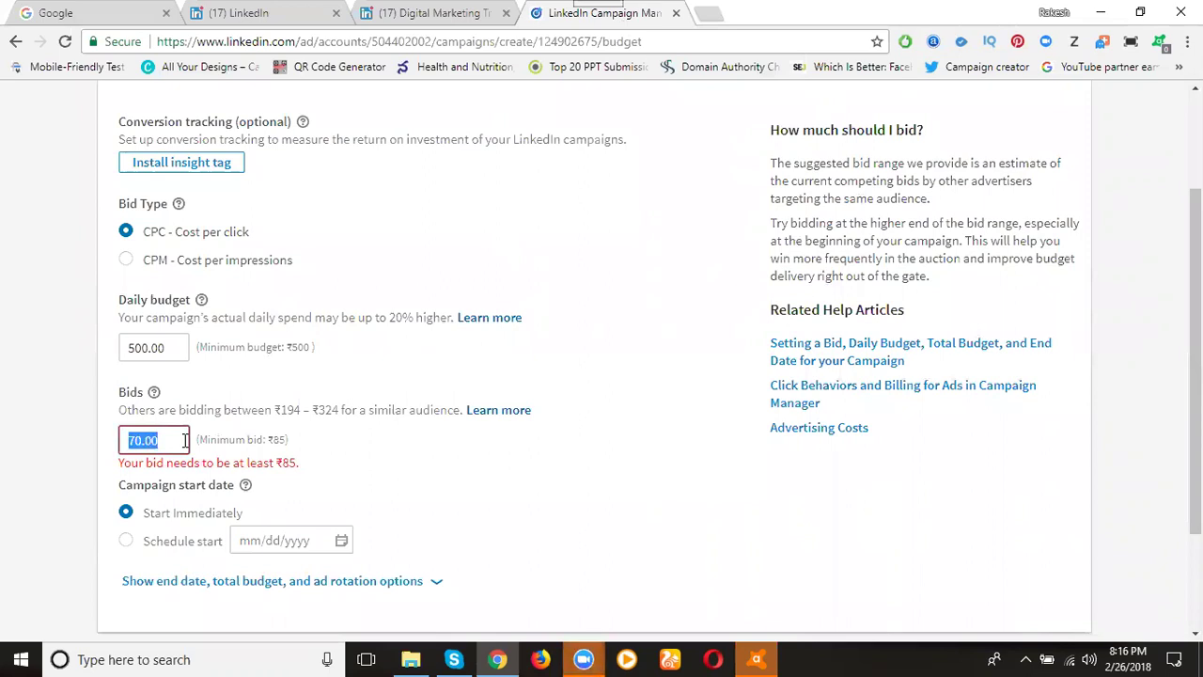
{"action": "type", "text": "120"}
{"action": "left_click", "coordinate": [411, 461]}
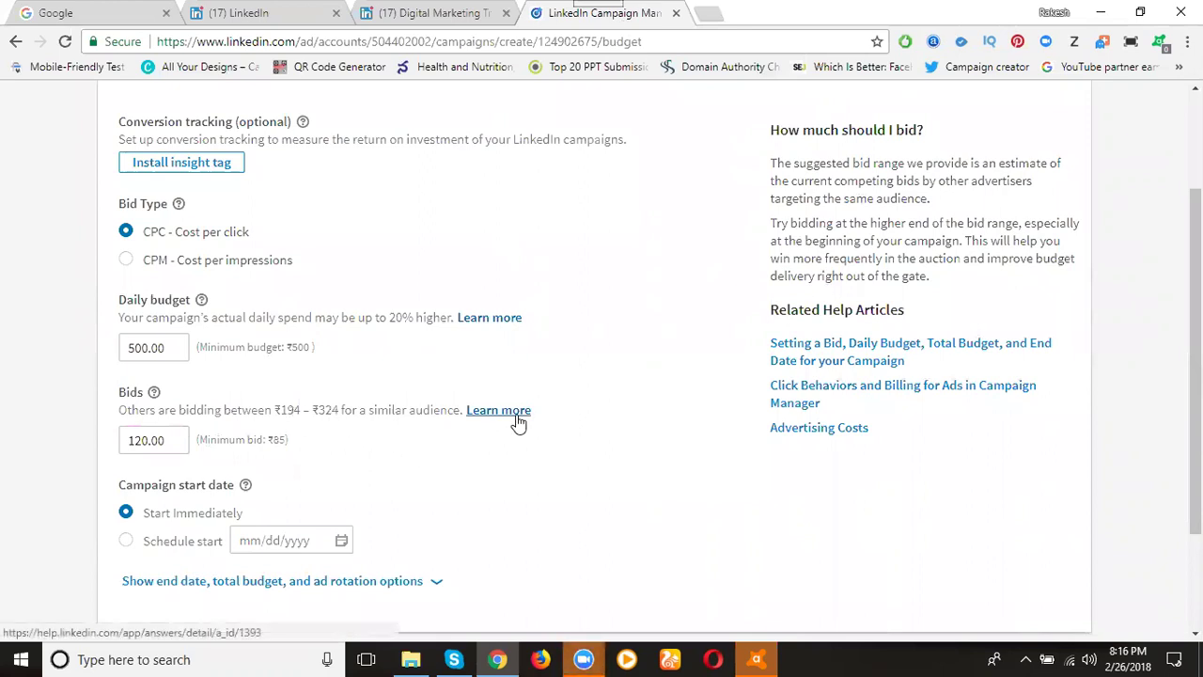
{"action": "scroll", "coordinate": [518, 422], "scroll_direction": "down", "scroll_amount": 3}
{"action": "left_click", "coordinate": [1060, 520]}
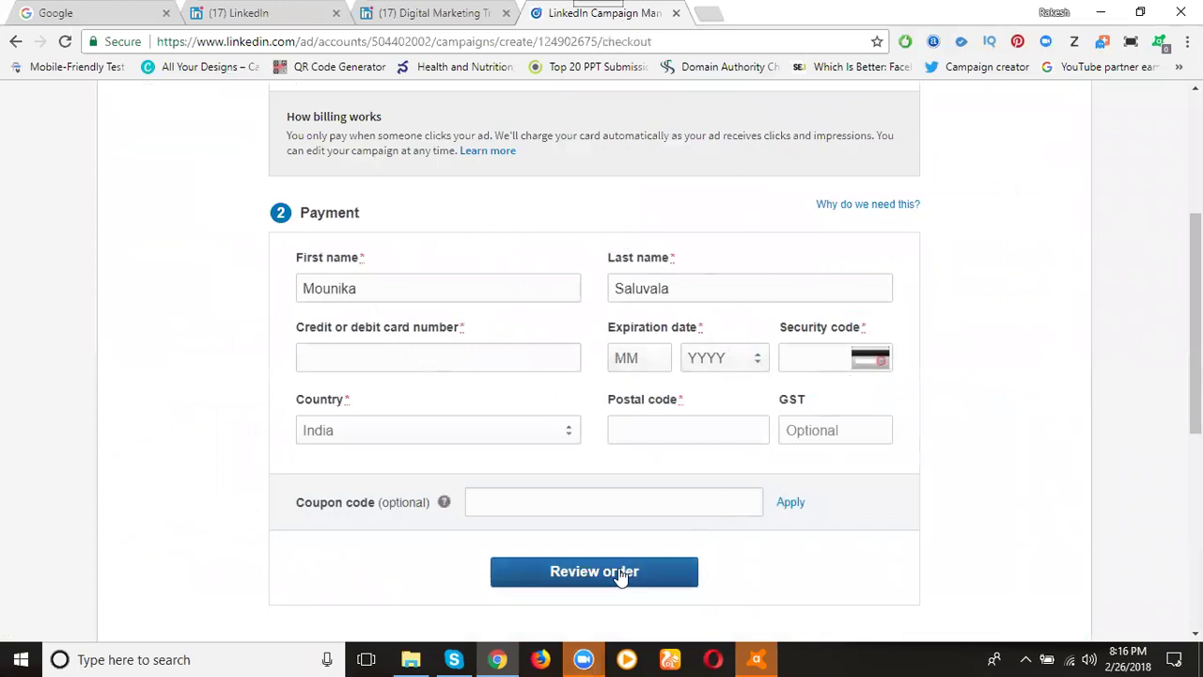
Review the campaign summary, view all pages and open the dm training Ad Account.
{"action": "scroll", "coordinate": [1051, 393], "scroll_direction": "up", "scroll_amount": 3}
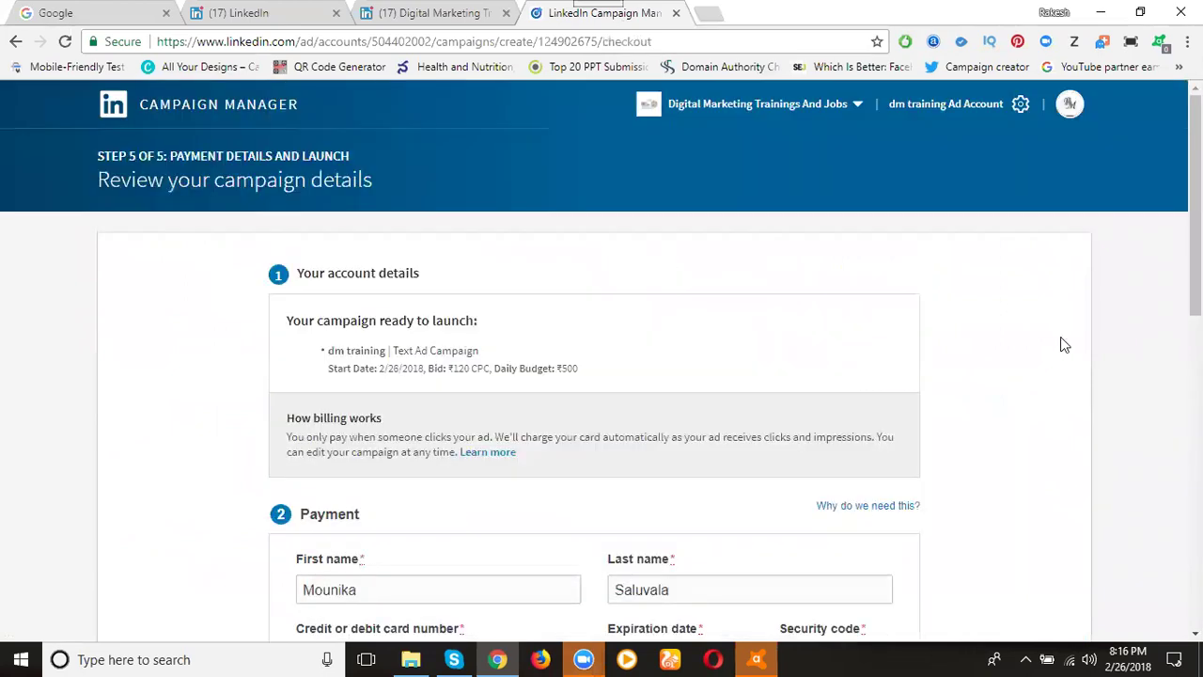
{"action": "left_click", "coordinate": [855, 105]}
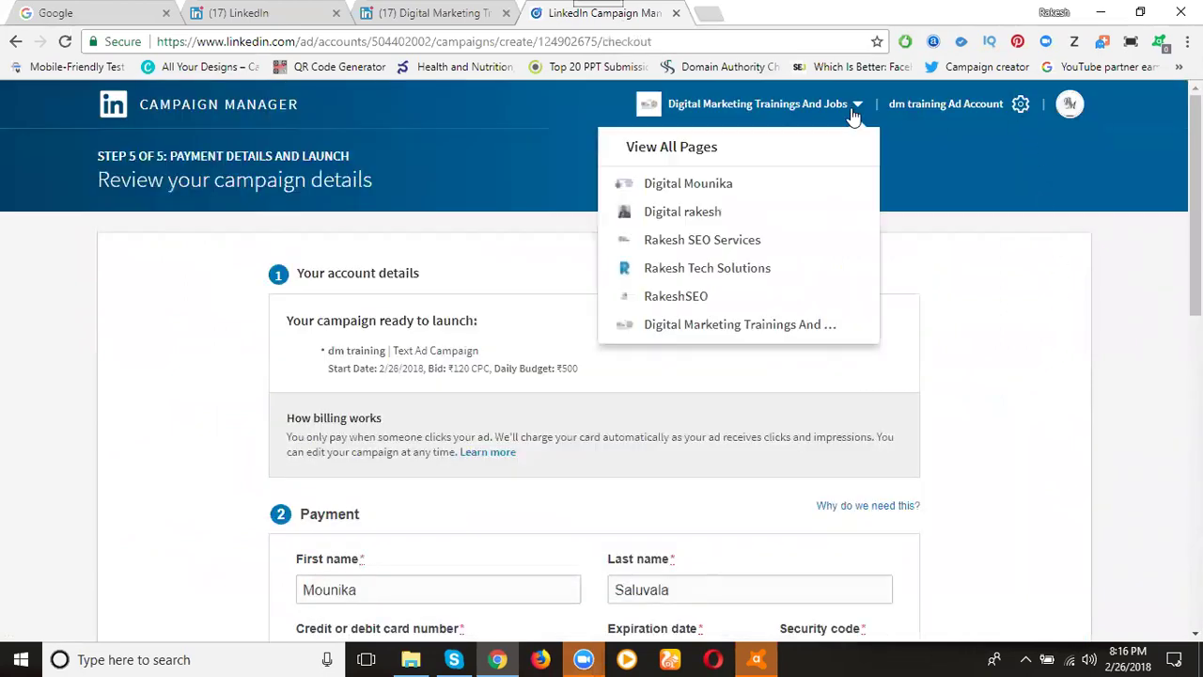
{"action": "left_click", "coordinate": [671, 150]}
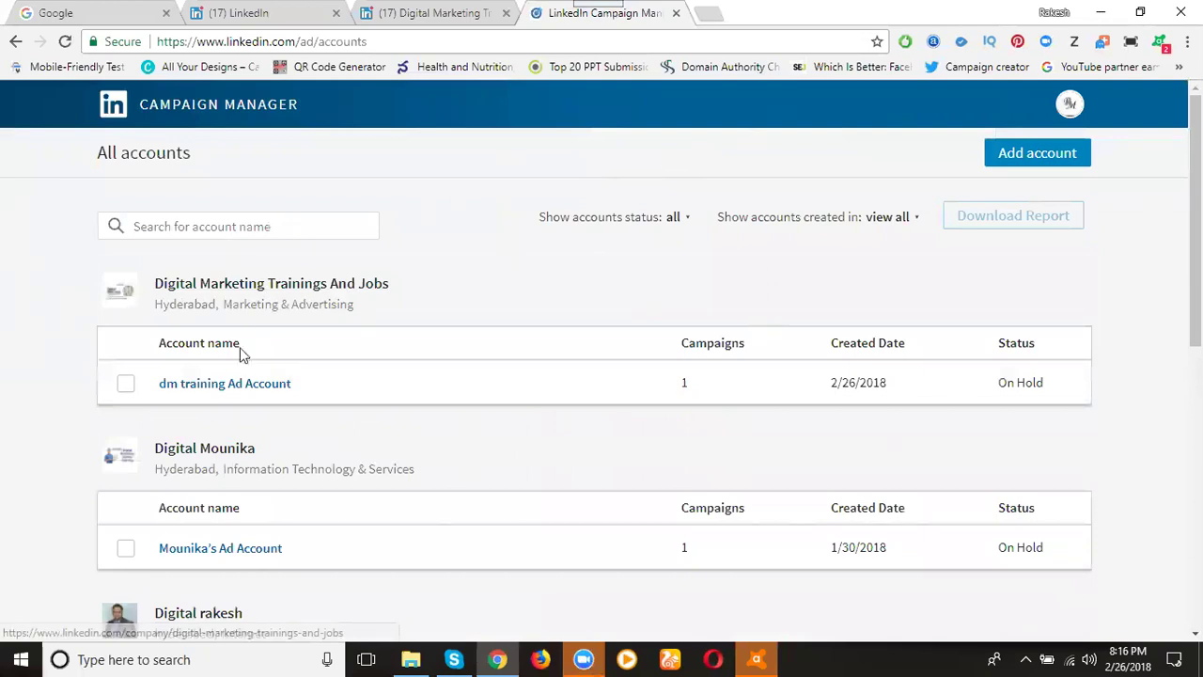
{"action": "left_click", "coordinate": [232, 385]}
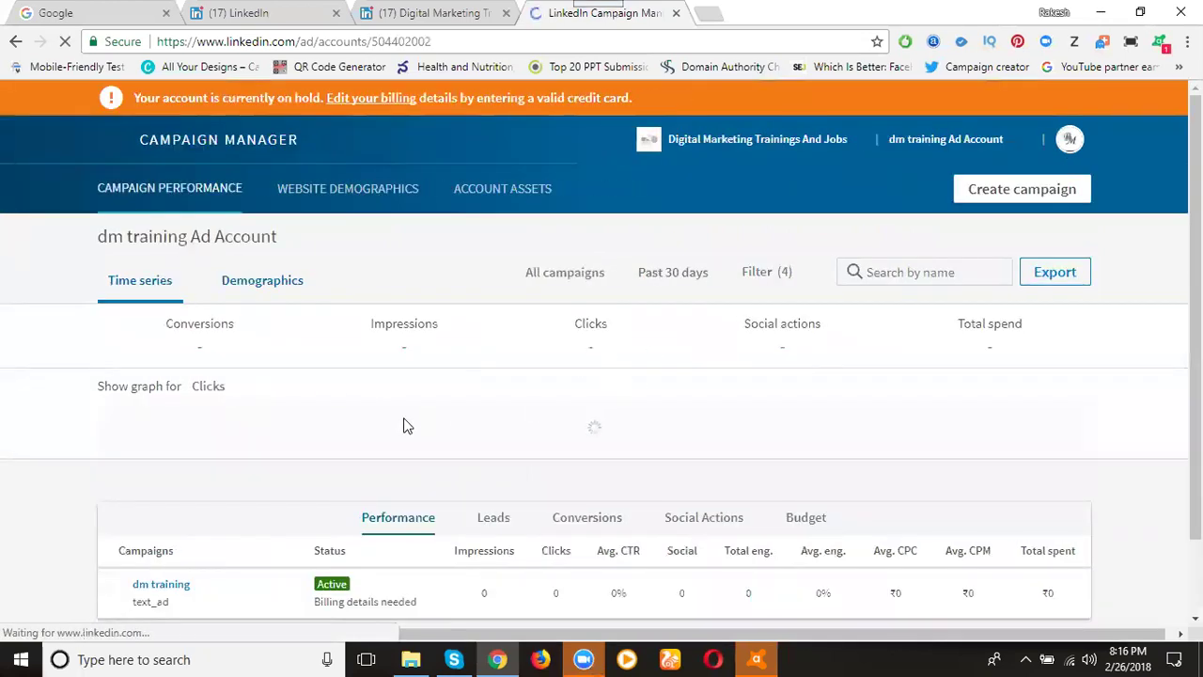
Examine the account's performance graph and campaign table, and check the status options of the dm training campaign.
{"action": "scroll", "coordinate": [366, 521], "scroll_direction": "down", "scroll_amount": 1}
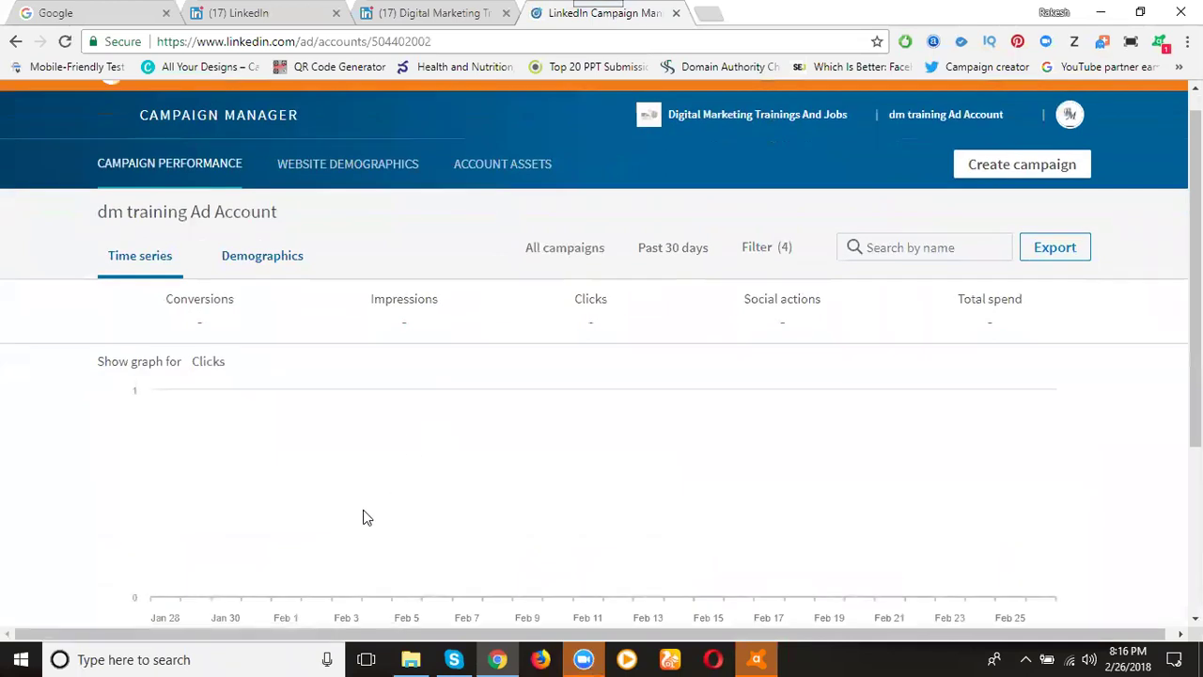
{"action": "scroll", "coordinate": [363, 509], "scroll_direction": "down", "scroll_amount": 1}
{"action": "scroll", "coordinate": [363, 509], "scroll_direction": "down", "scroll_amount": 1}
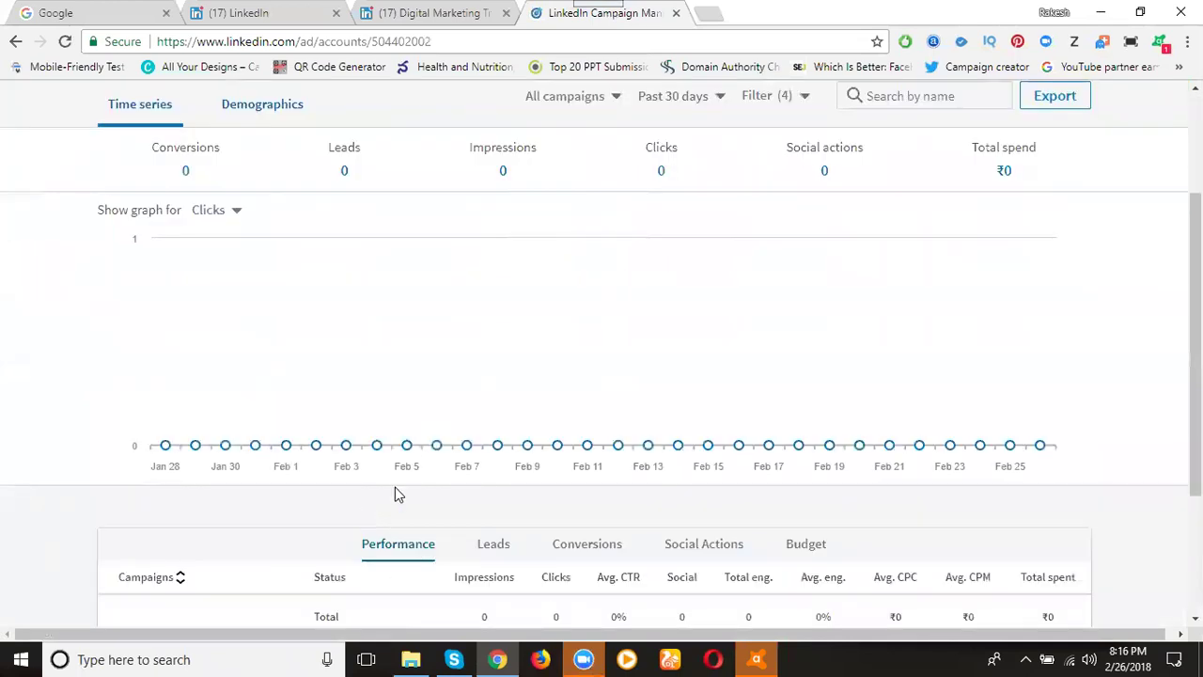
{"action": "scroll", "coordinate": [467, 470], "scroll_direction": "up", "scroll_amount": 2}
{"action": "scroll", "coordinate": [467, 470], "scroll_direction": "down", "scroll_amount": 4}
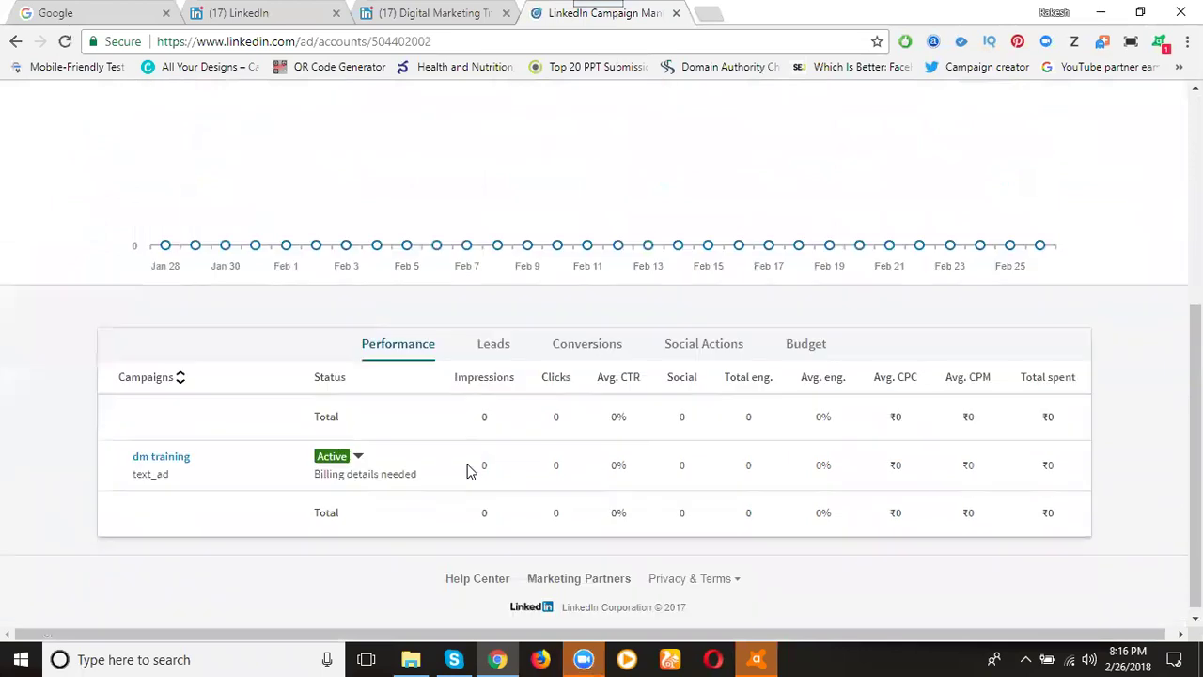
{"action": "left_click", "coordinate": [358, 450]}
{"action": "left_click", "coordinate": [345, 487]}
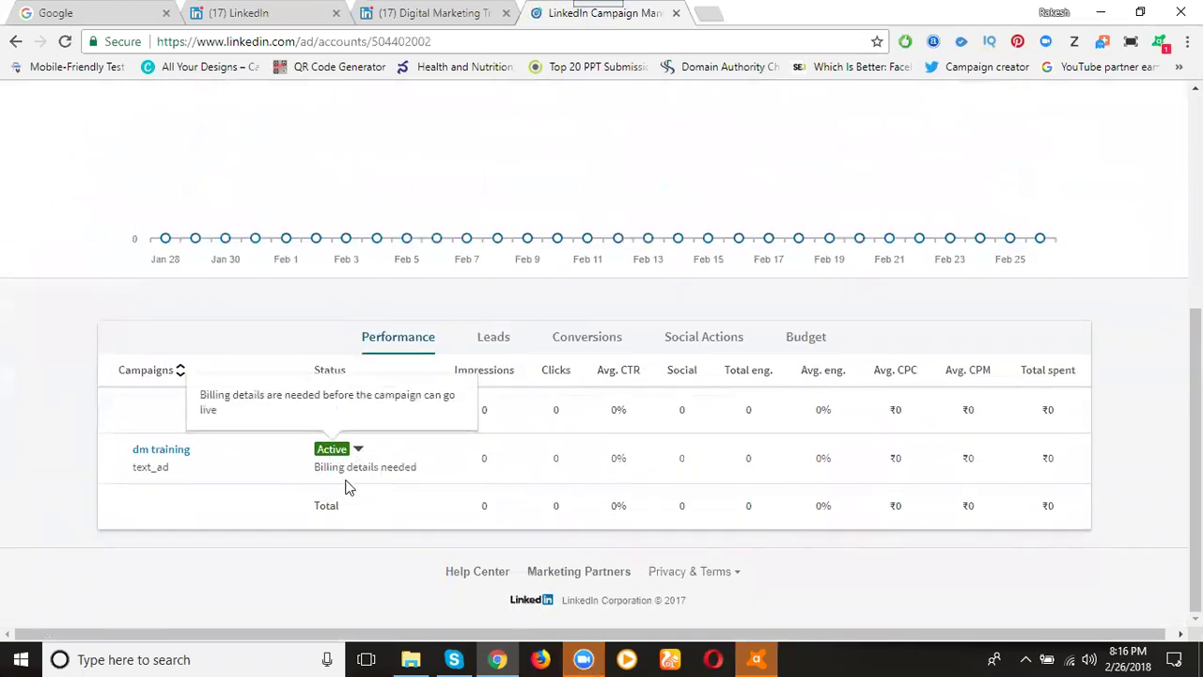